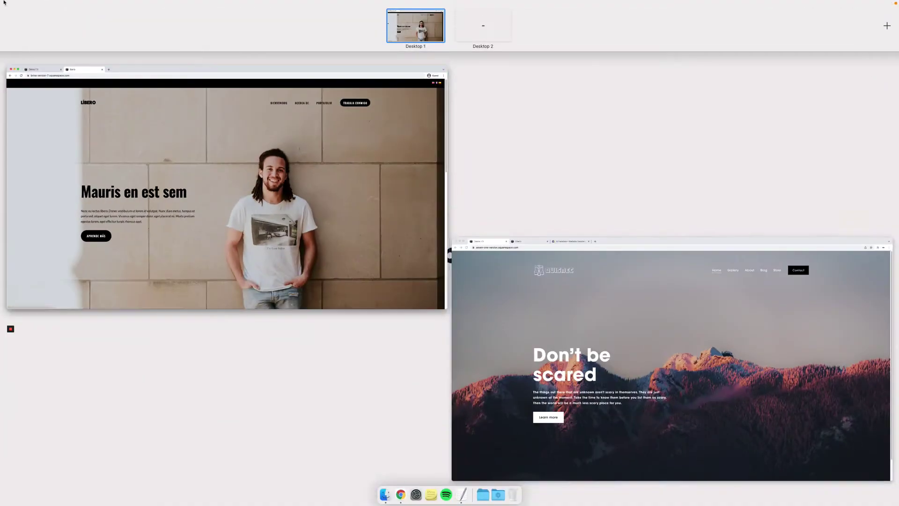
Open the HTML widget options of GTranslate's free plan download
click(660, 358)
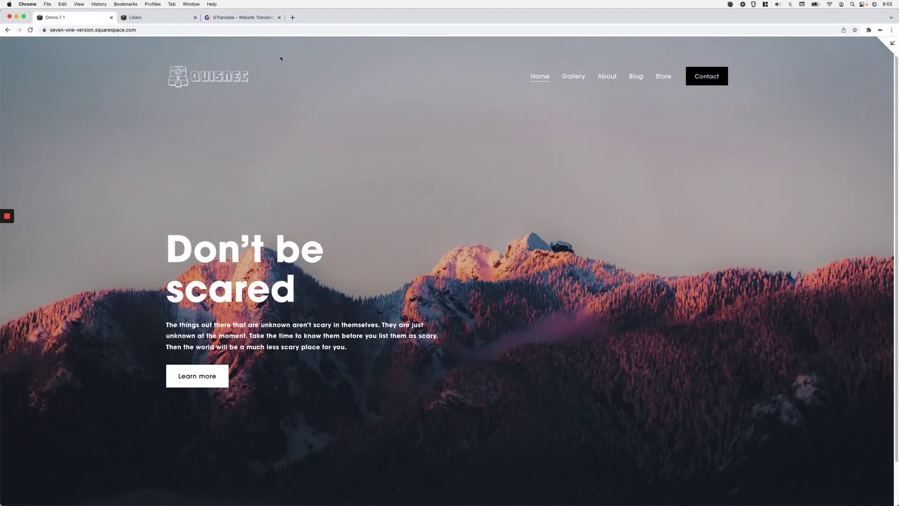
click(247, 19)
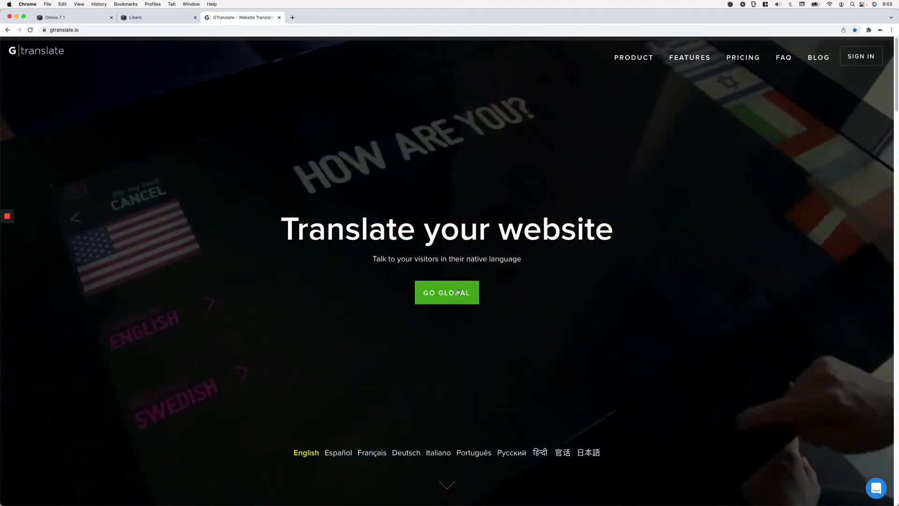
scroll(468, 304, down, 15)
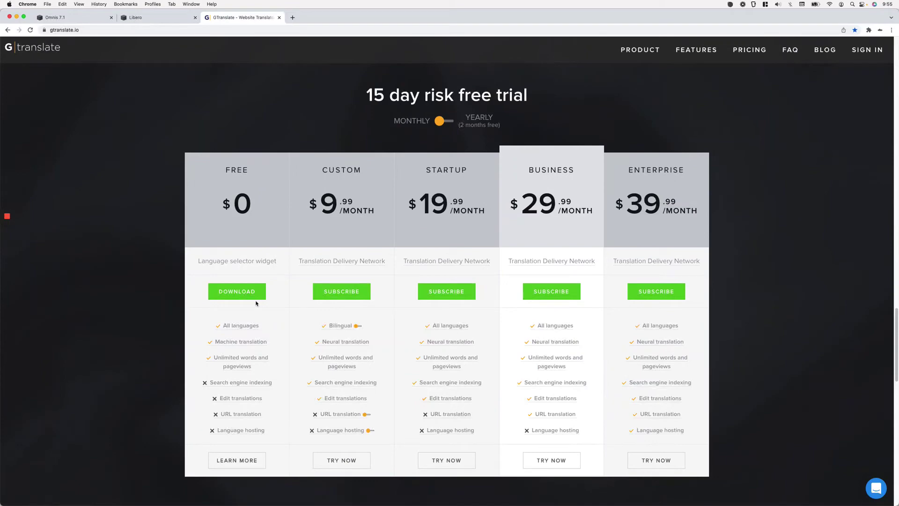
click(249, 294)
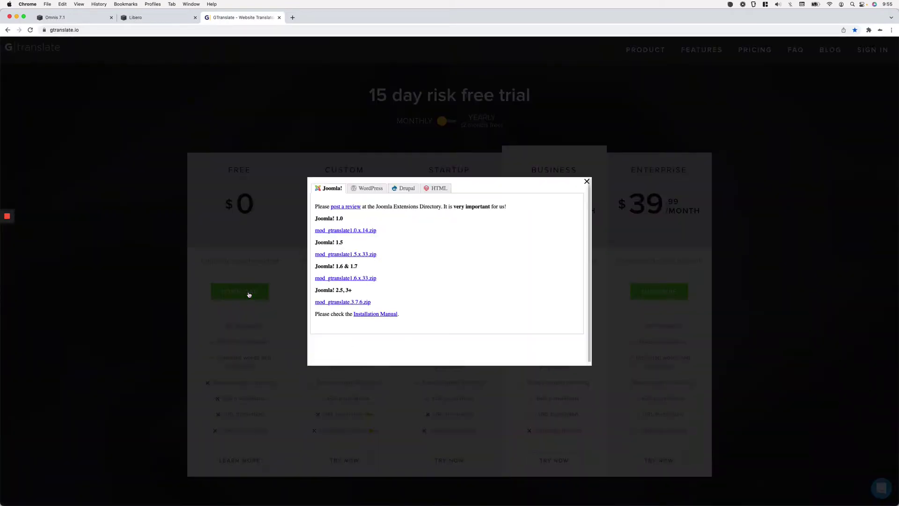
click(441, 189)
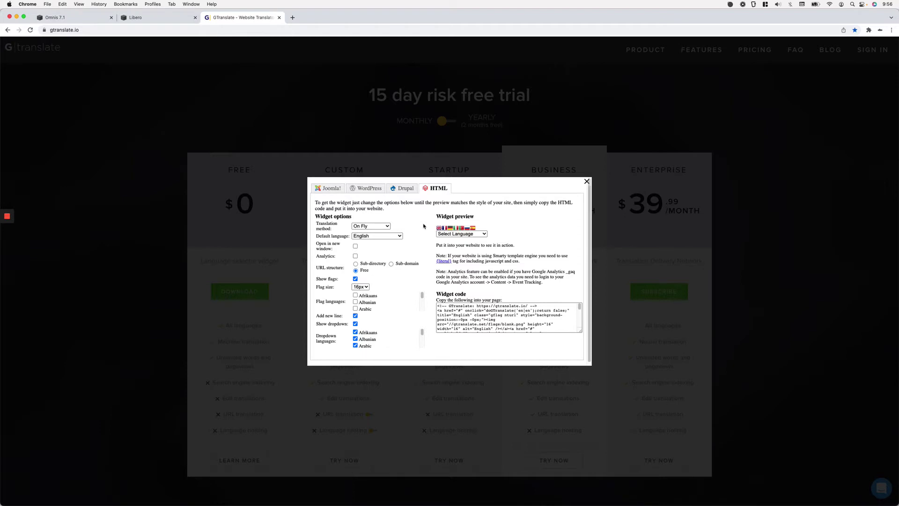
Review the widget's translation methods and flag sizes, and preview it with the flags hidden and shown
click(387, 227)
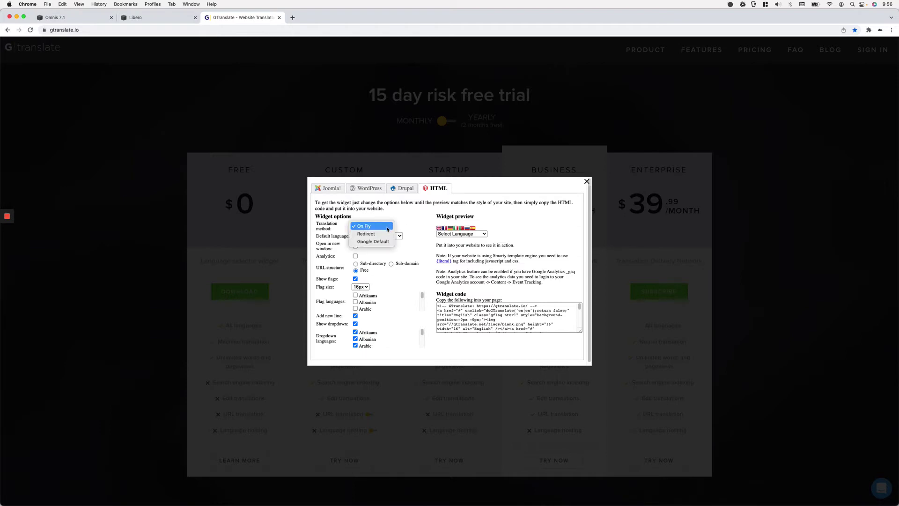
click(417, 226)
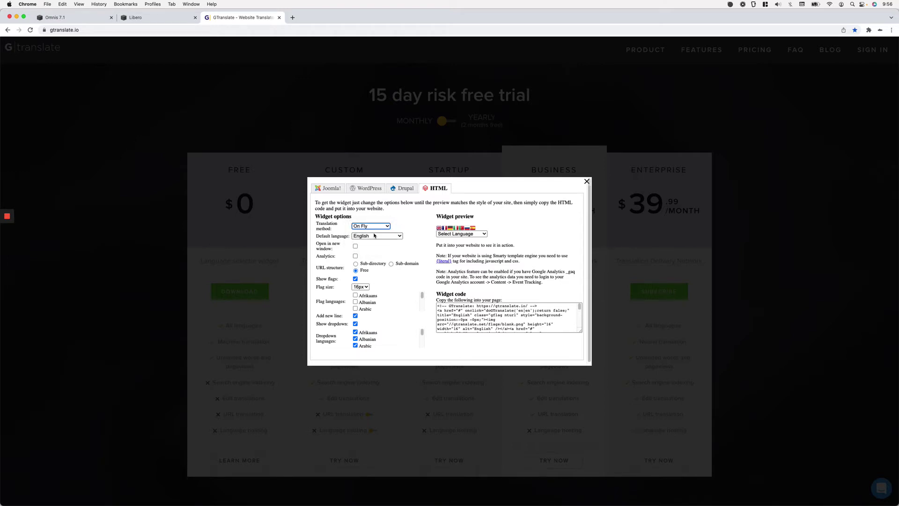
click(355, 279)
click(355, 279)
click(363, 287)
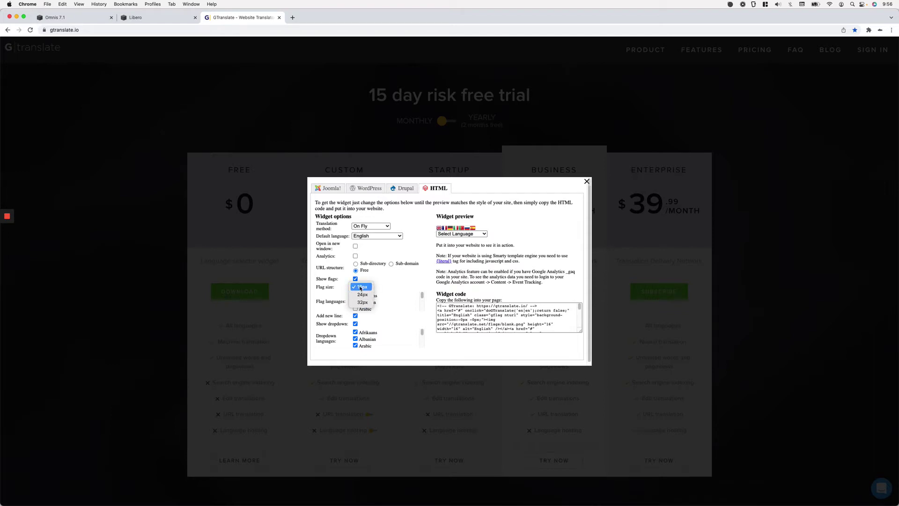
click(383, 288)
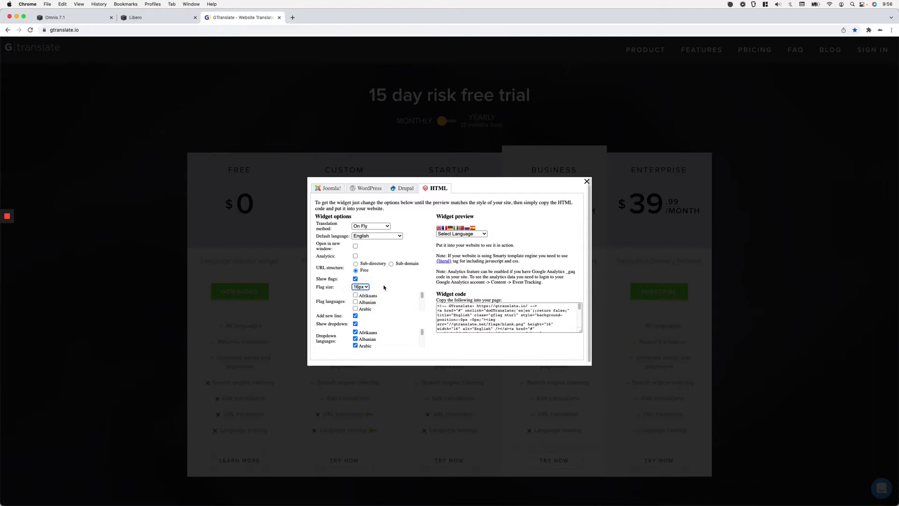
Remove German, Italian, Portuguese and Russian from the flag languages, keeping only English, French and Spanish
scroll(364, 302, down, 2)
scroll(365, 302, down, 5)
scroll(365, 303, down, 2)
click(355, 300)
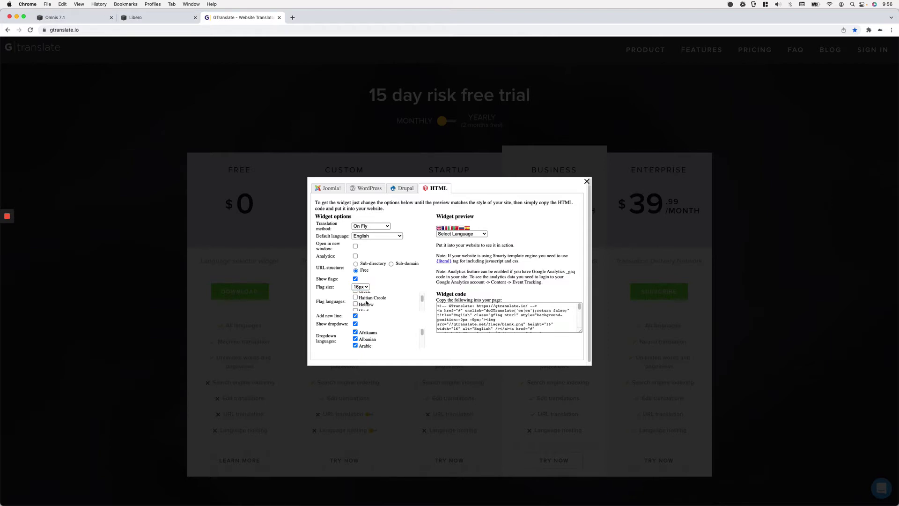
scroll(367, 303, down, 2)
click(355, 299)
scroll(368, 302, down, 2)
click(355, 304)
scroll(367, 301, down, 1)
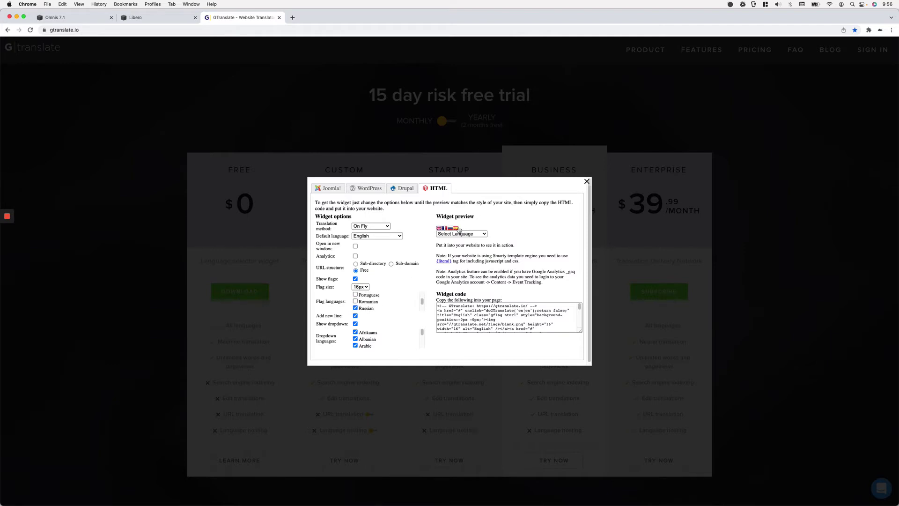
scroll(384, 303, down, 1)
click(355, 302)
scroll(378, 303, down, 1)
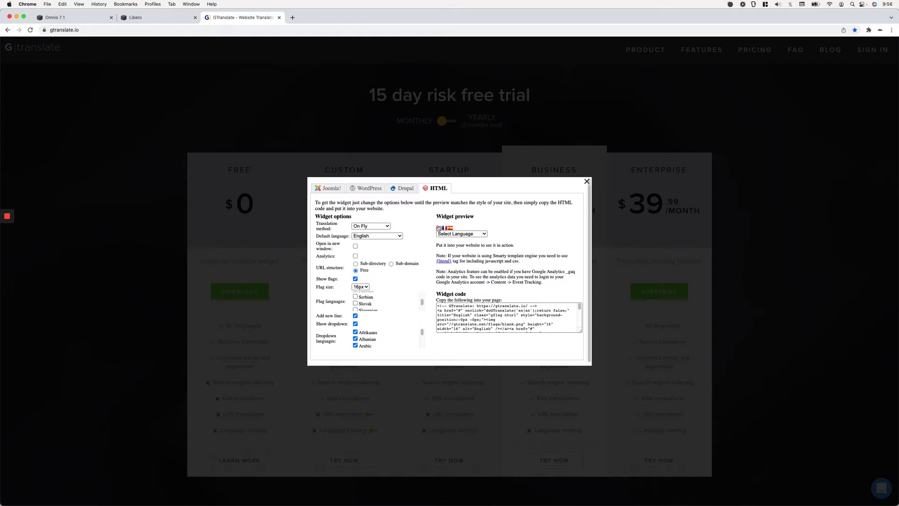
Turn off the widget's language dropdown, leaving the new-line option enabled
click(355, 324)
click(356, 324)
click(355, 316)
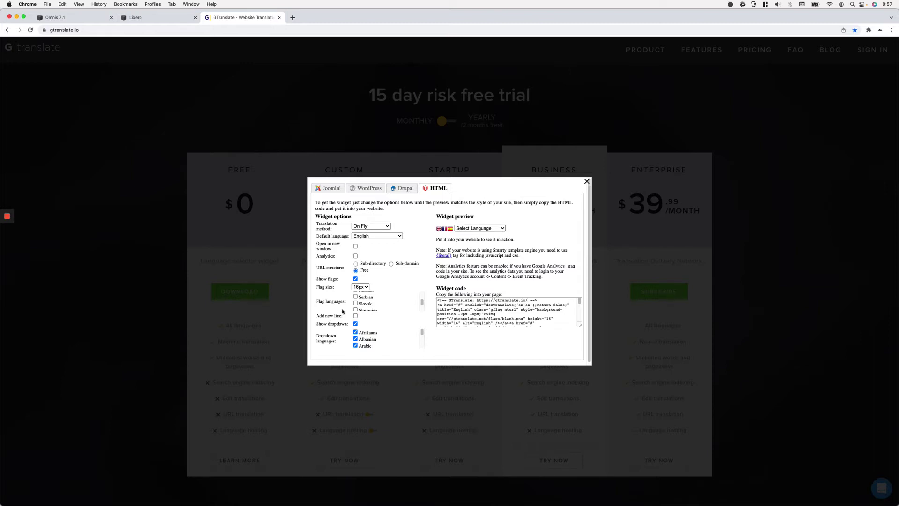
click(356, 317)
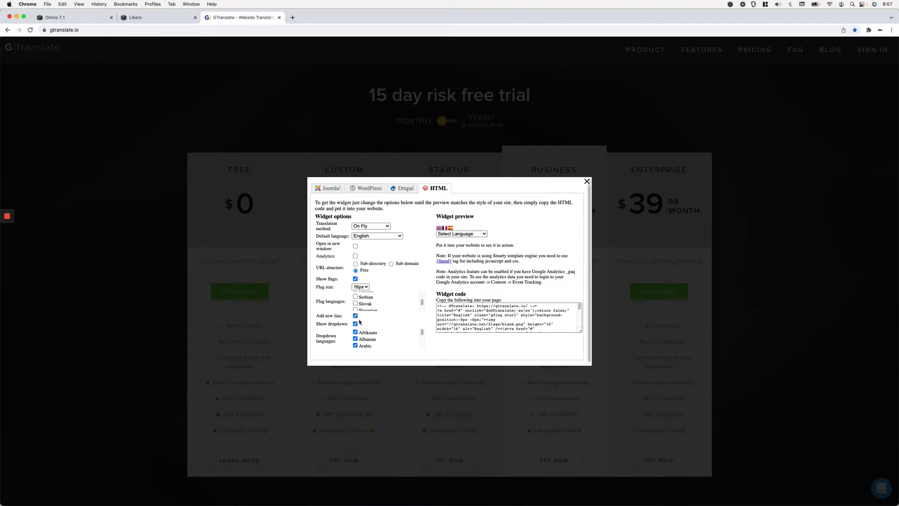
click(355, 324)
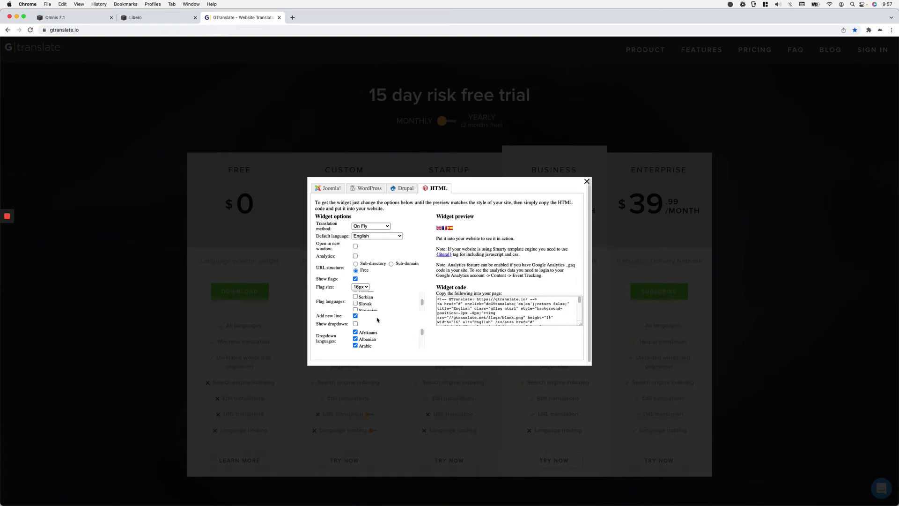
scroll(360, 341, down, 1)
Copy the GTranslate widget code into the Header code injection of the Omnis 7.1 Squarespace site and save it
click(480, 309)
key(super+c)
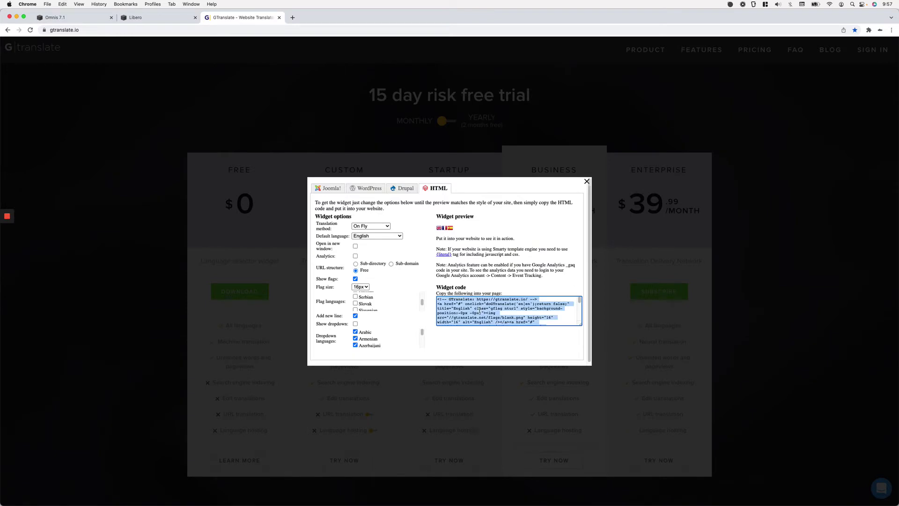
click(86, 21)
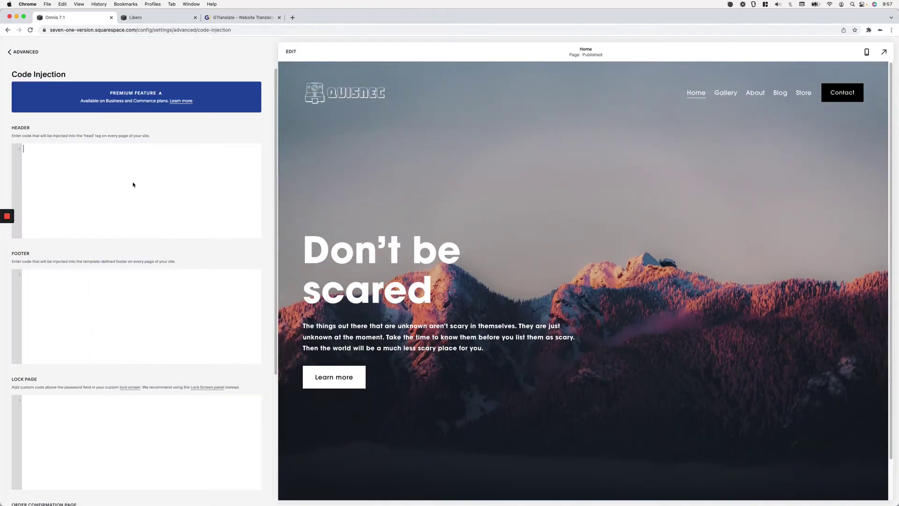
key(super+v)
scroll(141, 187, up, 2)
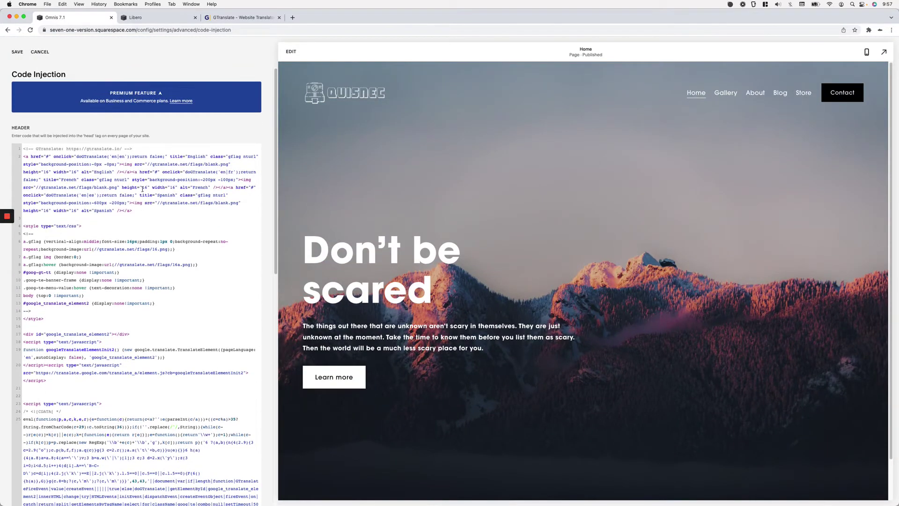
click(17, 52)
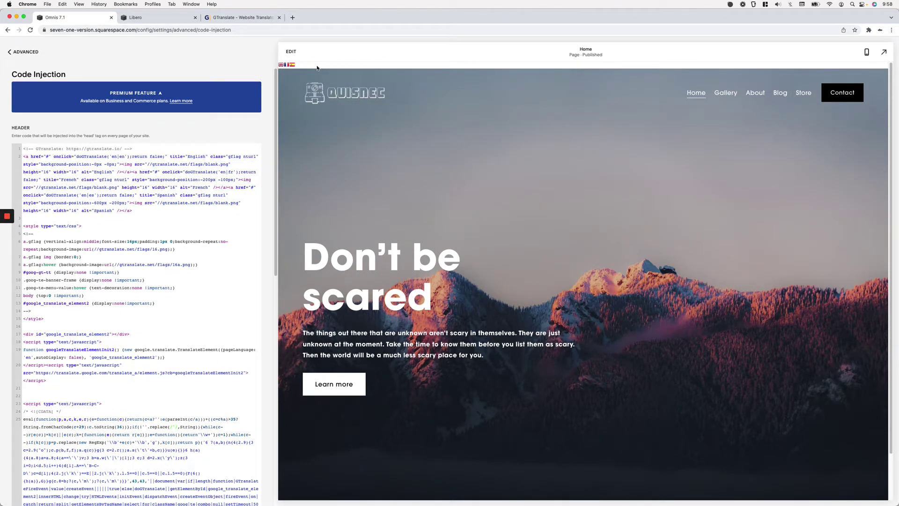
Inspect the language flags in the site preview and locate their link elements in the page's HTML
right_click(298, 65)
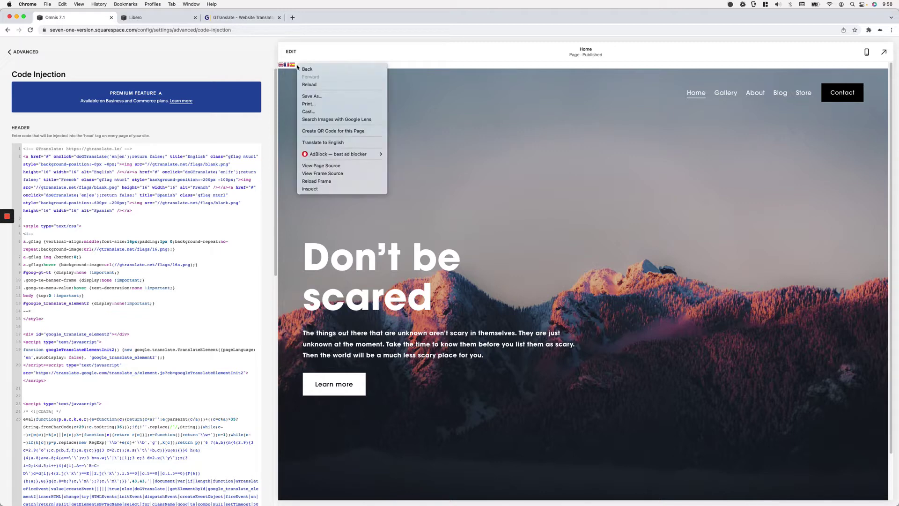
click(370, 190)
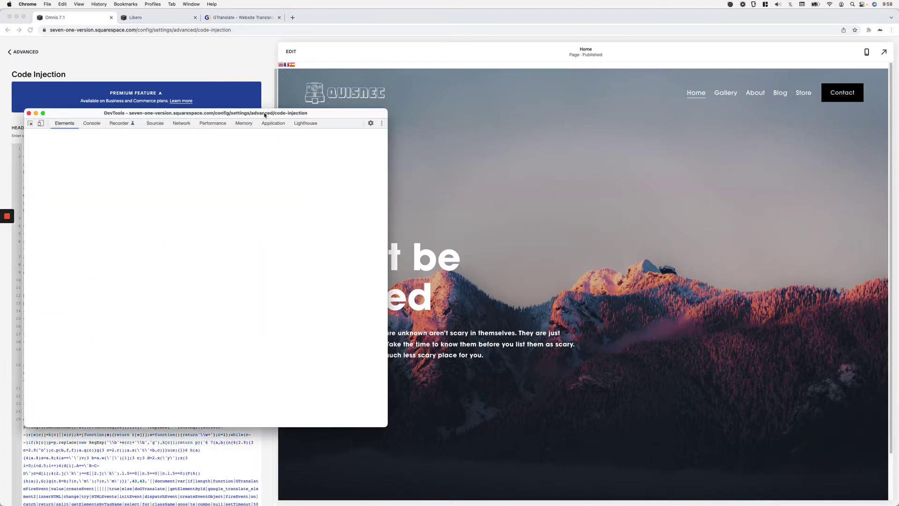
drag(260, 117, 614, 131)
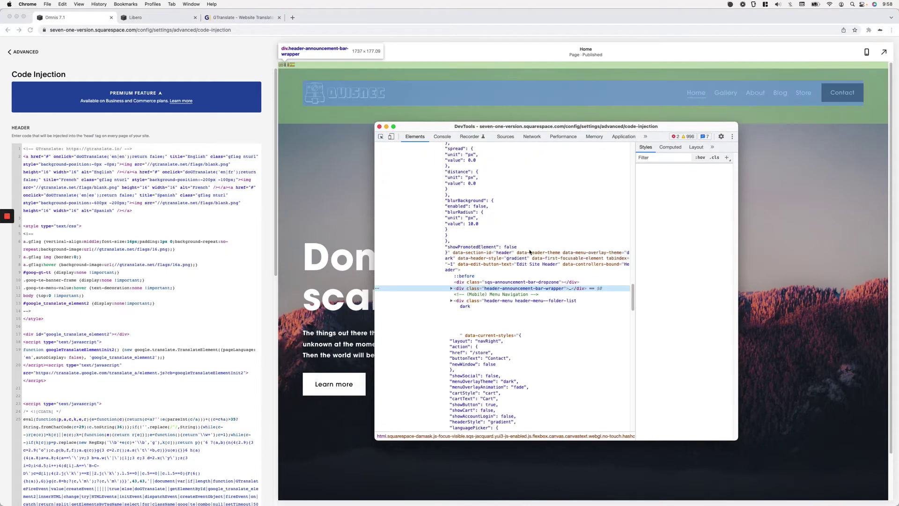
scroll(509, 251, up, 10)
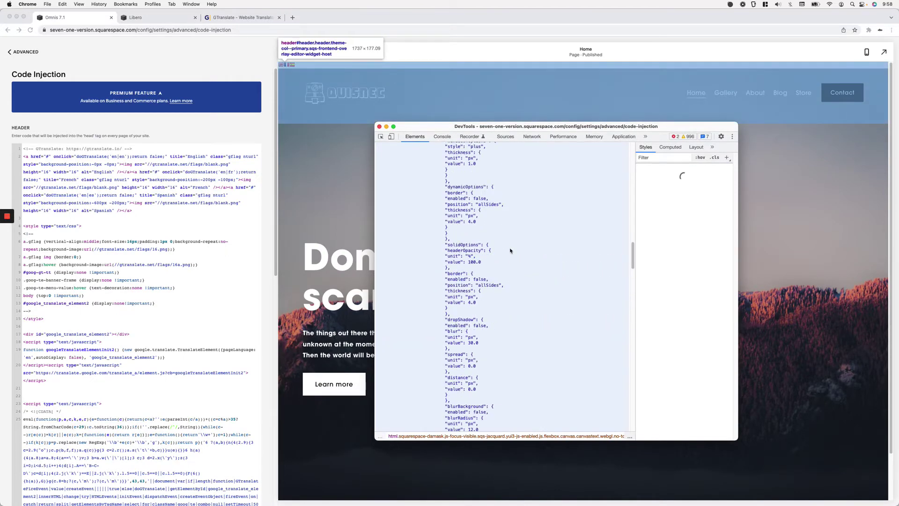
scroll(511, 249, up, 5)
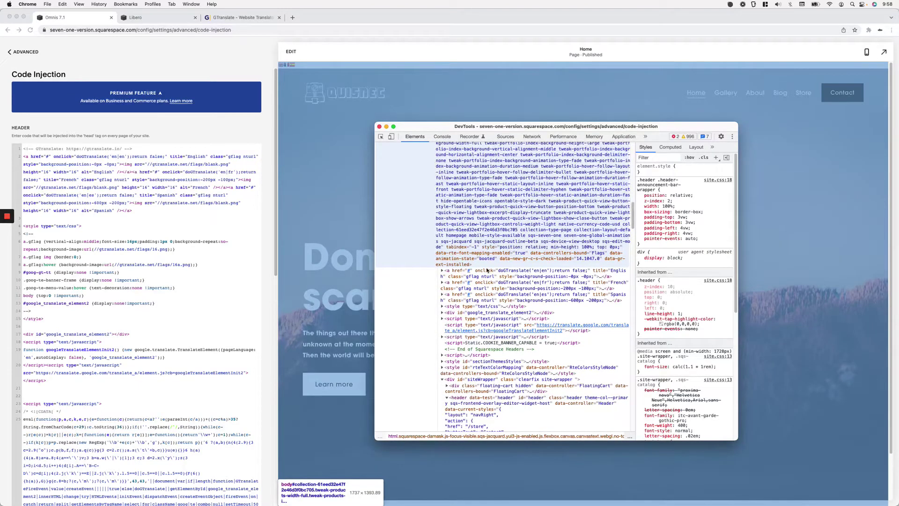
click(486, 270)
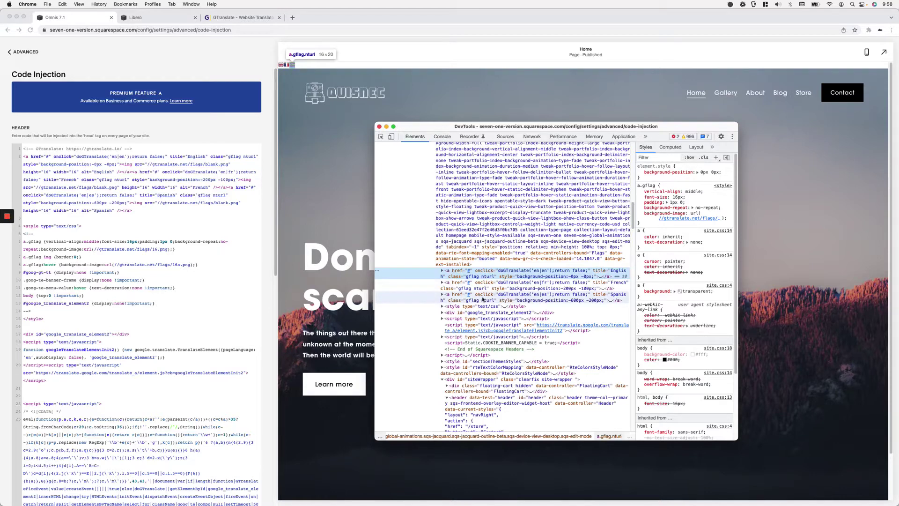
click(327, 281)
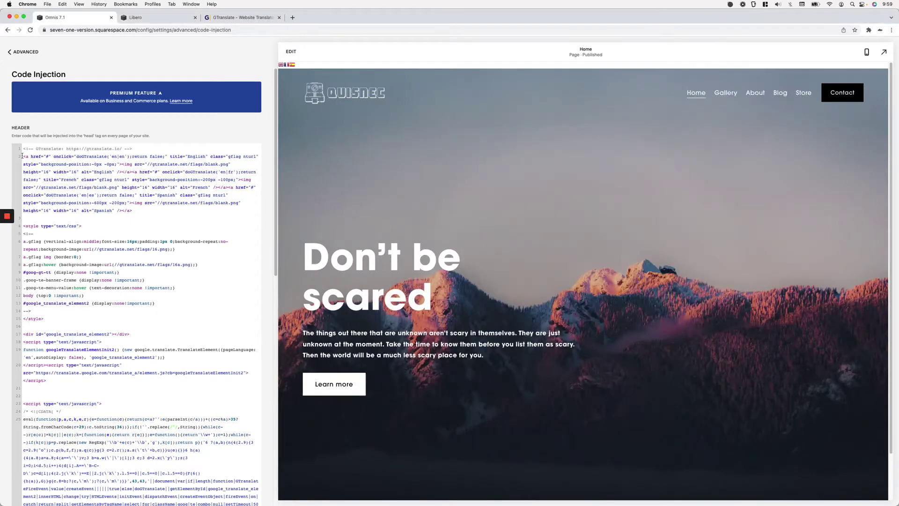
Put the English, French and Spanish flag links on separate lines in the header code, below the GTranslate comment
click(22, 156)
key(Return)
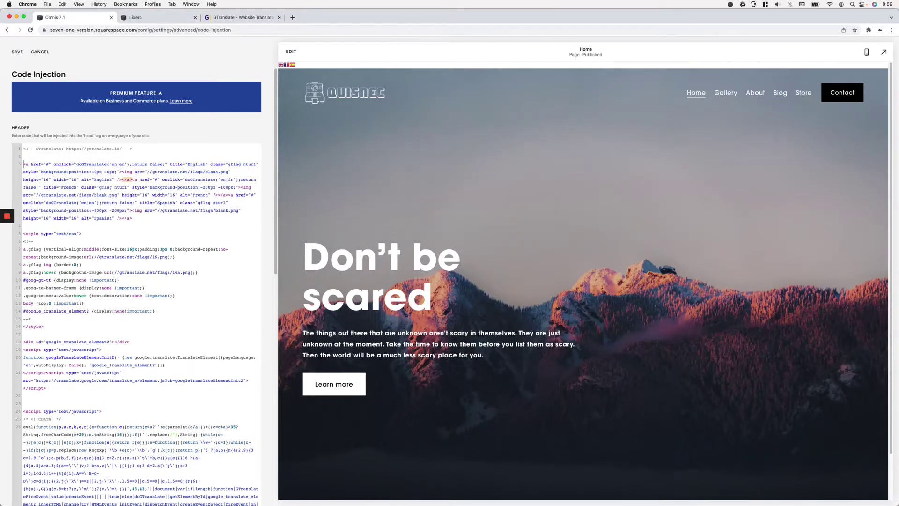
drag(23, 164, 132, 180)
click(133, 180)
key(Return)
mouse_move(128, 203)
mouse_down()
mouse_move(197, 210)
mouse_move(130, 203)
mouse_up()
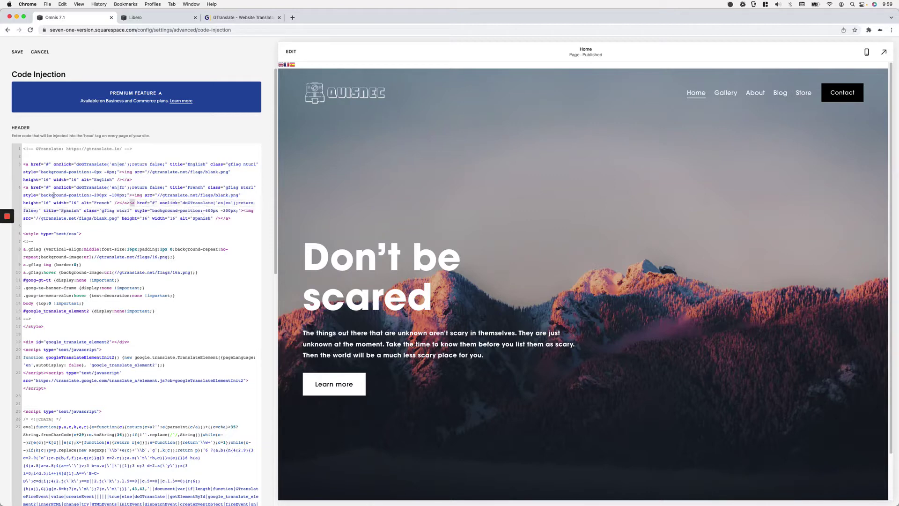
drag(23, 188, 129, 203)
click(129, 203)
key(Return)
Wrap the three flag links in a div, with the opening tag above the English link and the closing tag below the Spanish one
click(59, 157)
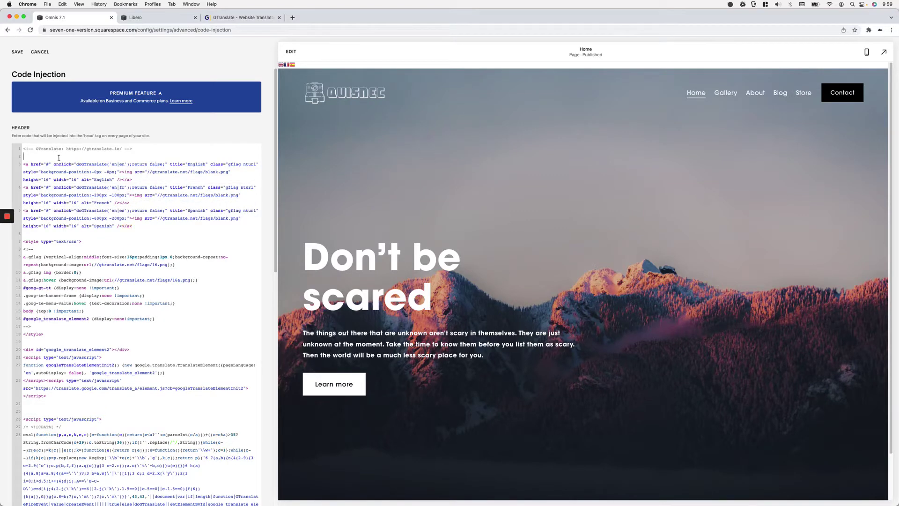
text(<div>)
key(Return)
drag(46, 161, 40, 171)
key(BackSpace)
key(BackSpace)
key(BackSpace)
click(138, 226)
key(Return)
text(</div>)
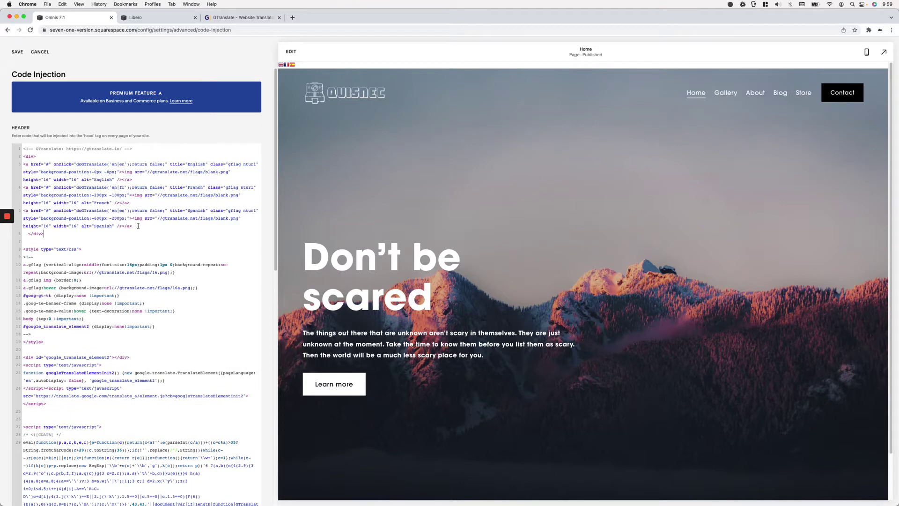
Align the closing div tag with the line start and indent the three flag links inside the div
drag(29, 233, 16, 235)
key(BackSpace)
click(24, 164)
click(22, 187)
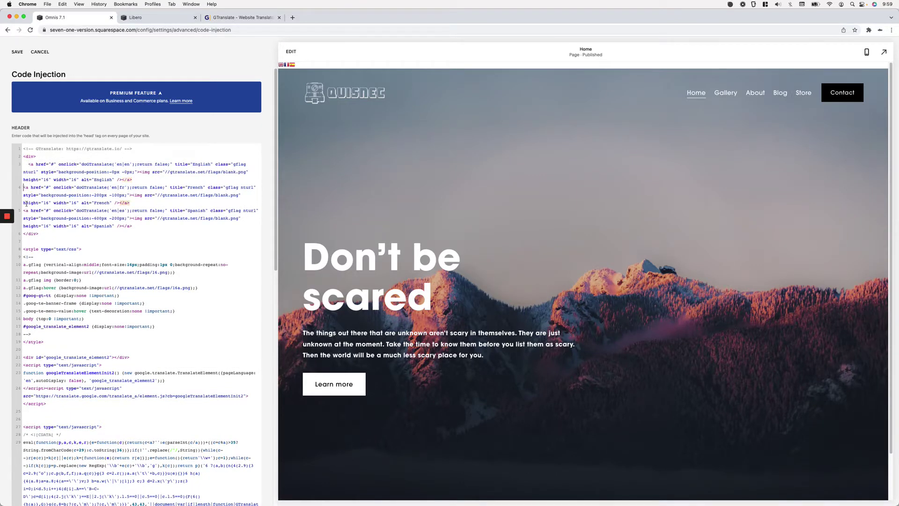
click(22, 210)
Give the wrapping div the class "lang-flags" and save the header code
click(36, 157)
text(class=)
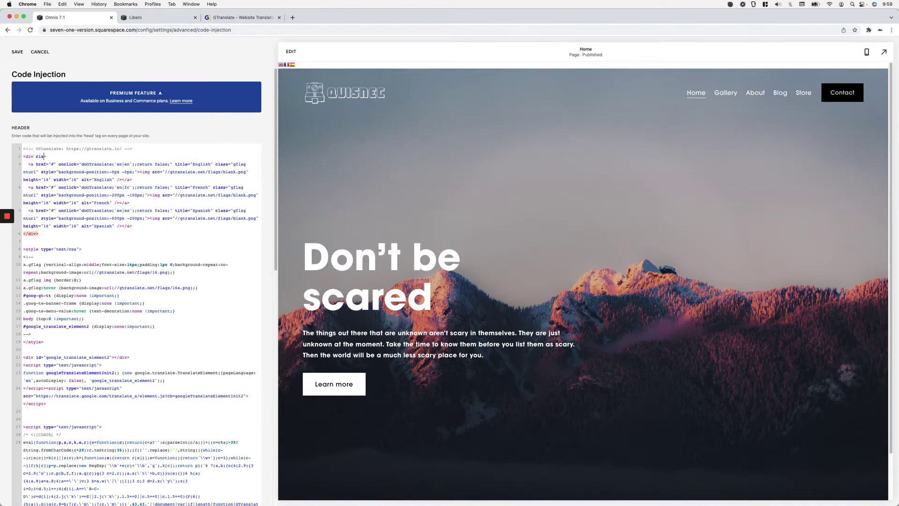
text("lang-flags)
click(17, 52)
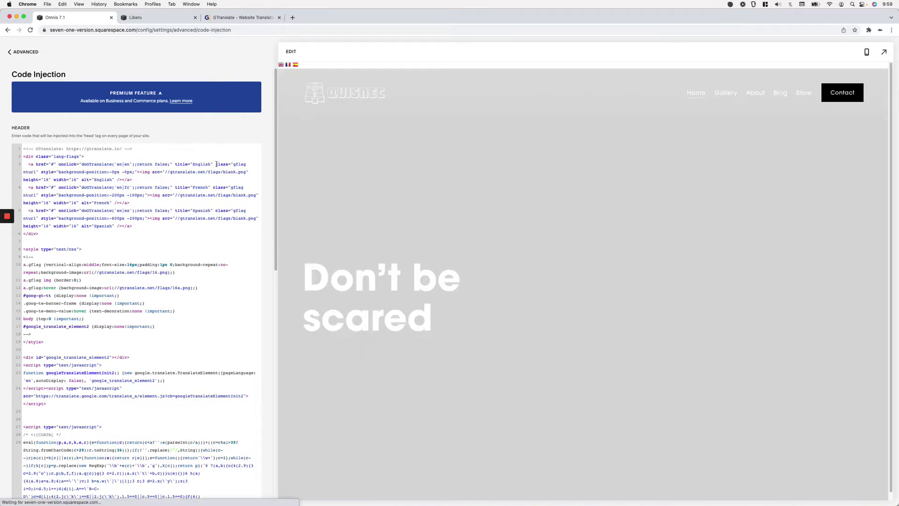
Inspect the flags in the page preview and expand the lang-flags div to check the three links nested inside it
right_click(303, 65)
click(328, 190)
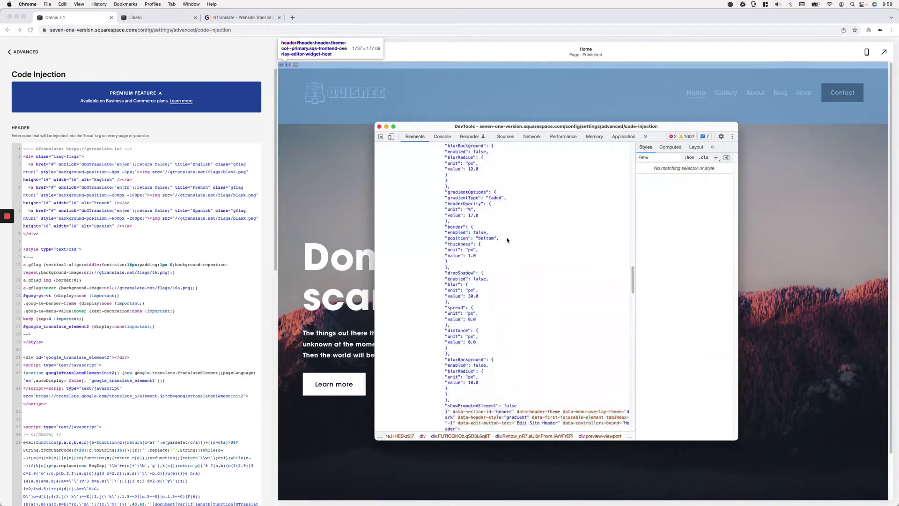
scroll(501, 234, down, 5)
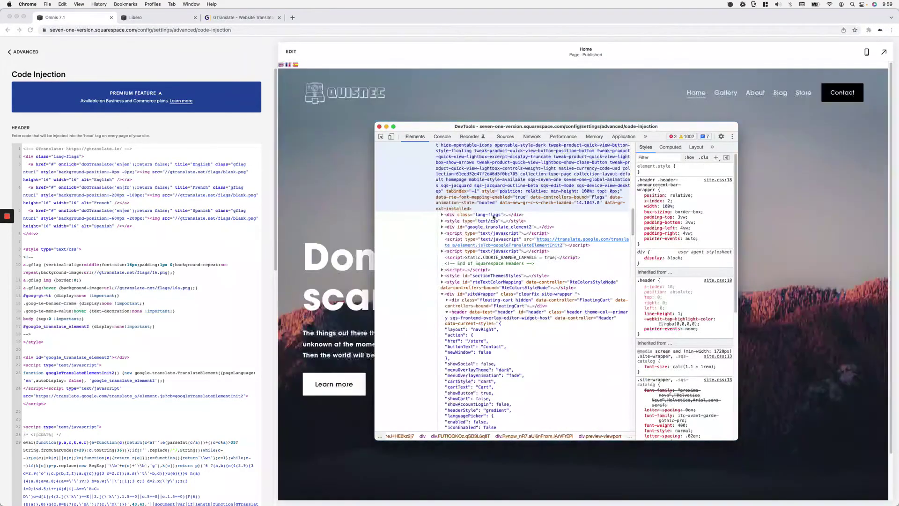
click(472, 215)
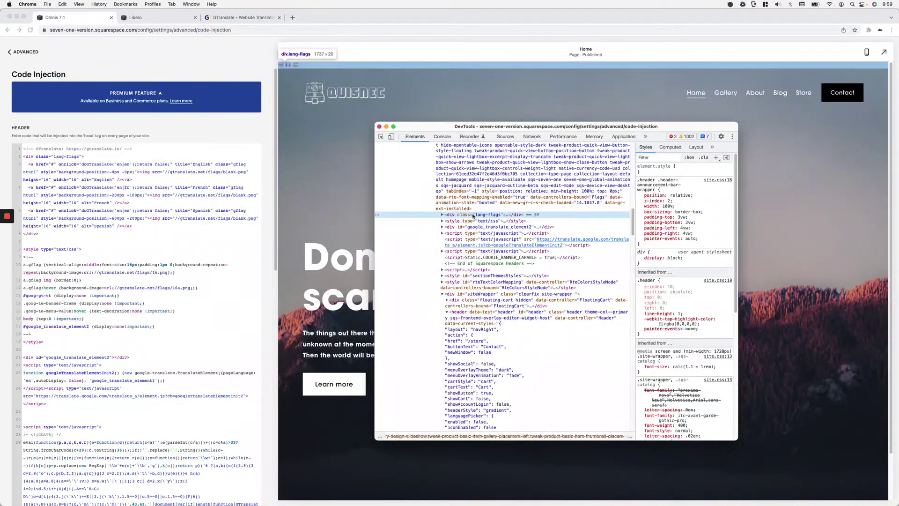
click(442, 215)
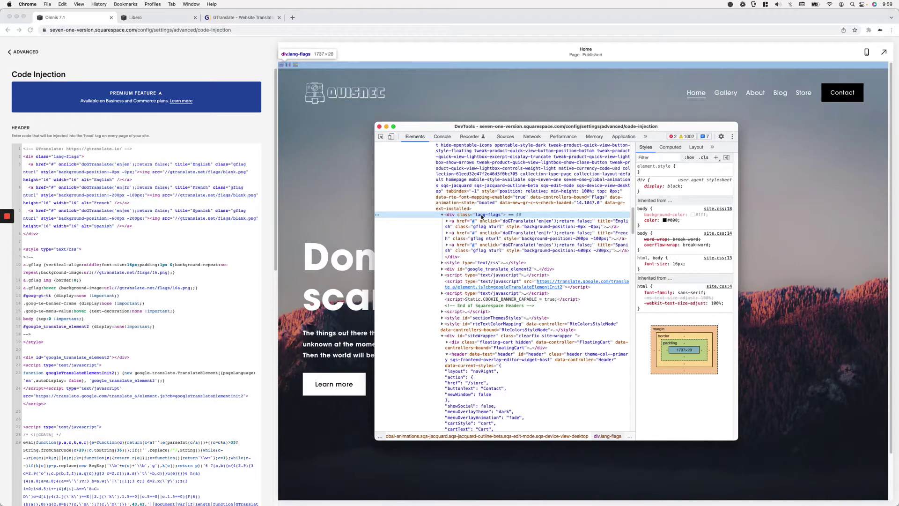
click(379, 126)
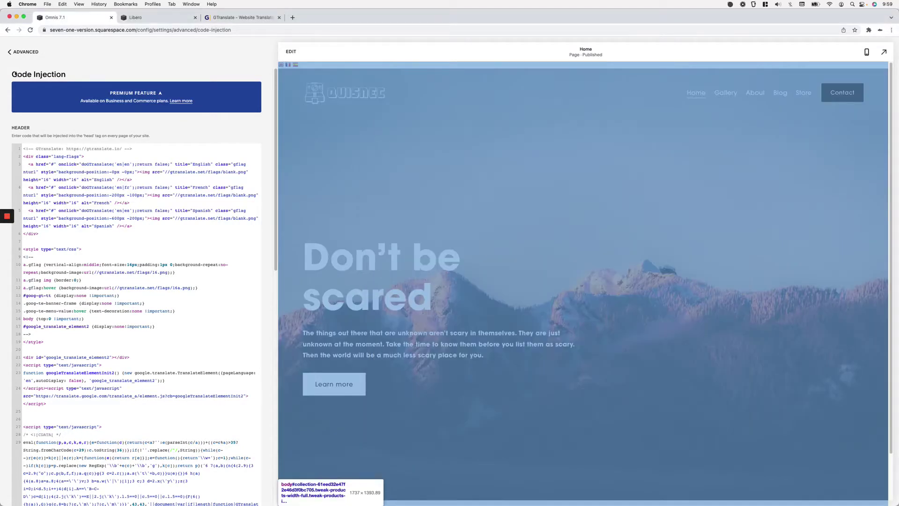
In the site's Custom CSS, add a .lang-flags rule with background-color: black and padding: 10px 20px
click(18, 54)
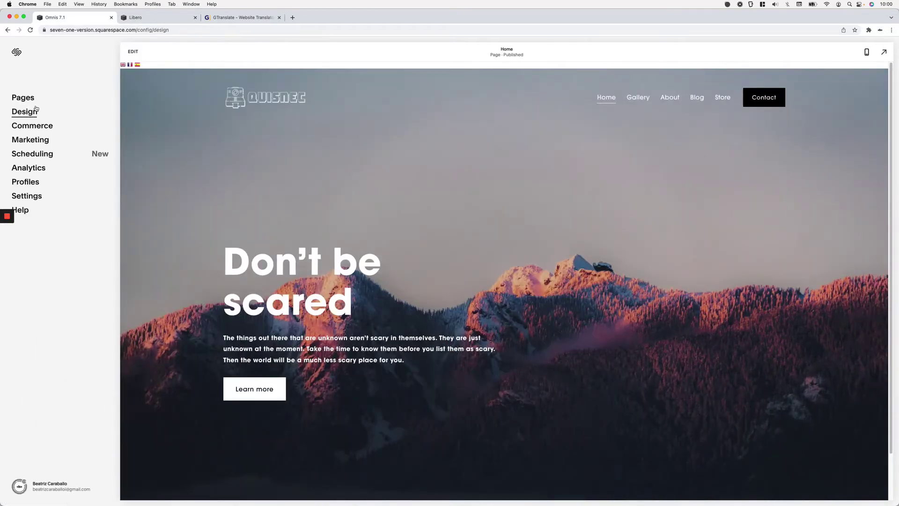
click(36, 108)
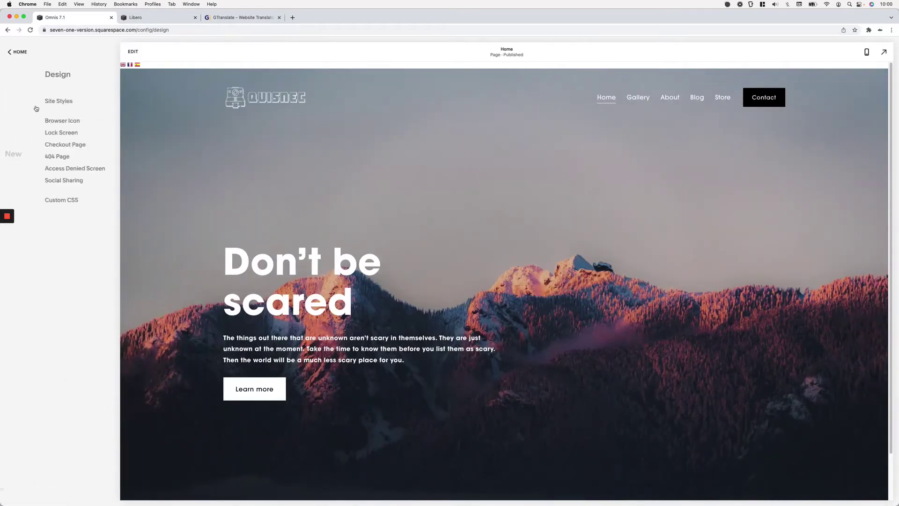
click(43, 200)
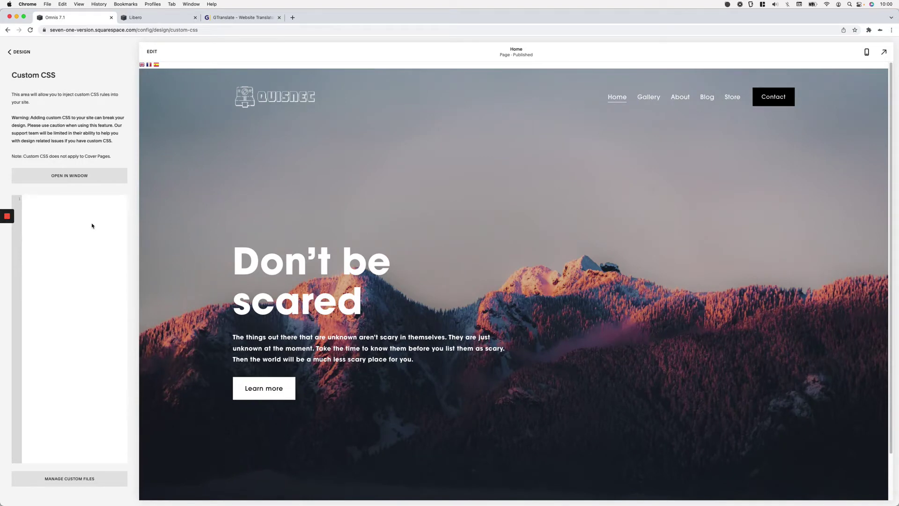
text(.lang-flags {)
key(Return)
text(background-color: black;)
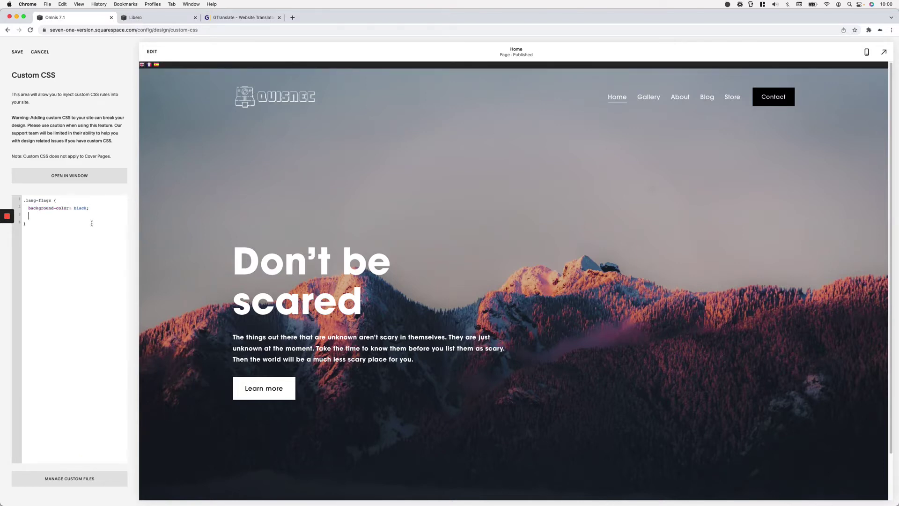
text(padding: 10px 20px;)
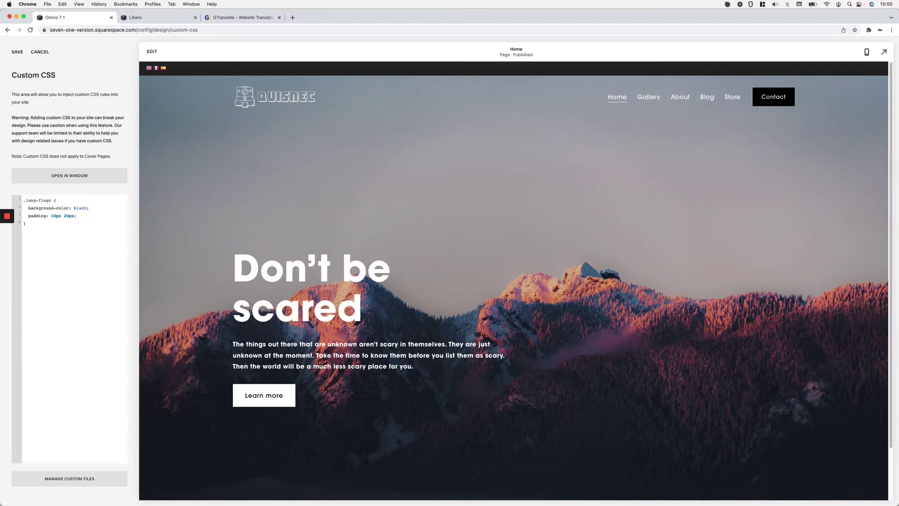
Add text-align: right to the .lang-flags rule and save the custom CSS
click(95, 208)
click(93, 216)
text(text-a)
text(lign: center;)
key(Left)
key(BackSpace)
key(BackSpace)
key(BackSpace)
key(BackSpace)
key(BackSpace)
key(BackSpace)
text(right)
click(17, 51)
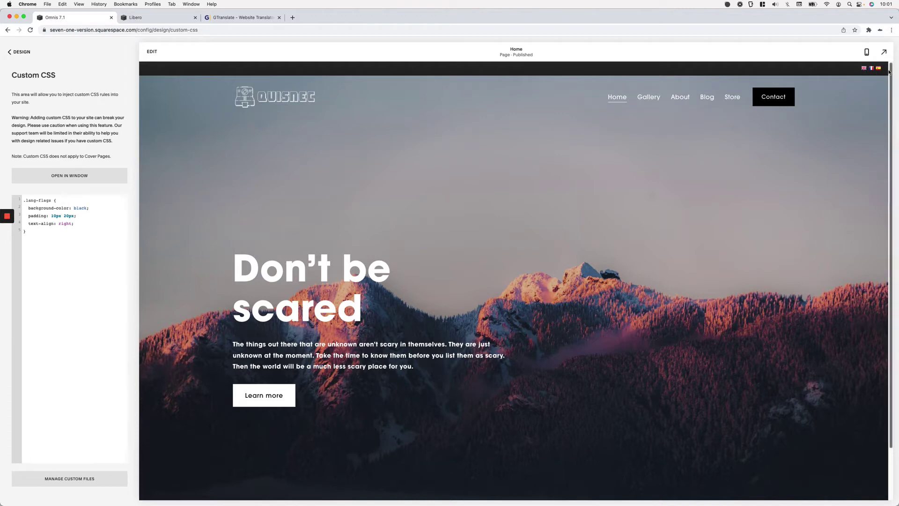
Inspect the site header in the desktop preview and check its position relative to the lang-flags div in the page markup
right_click(818, 95)
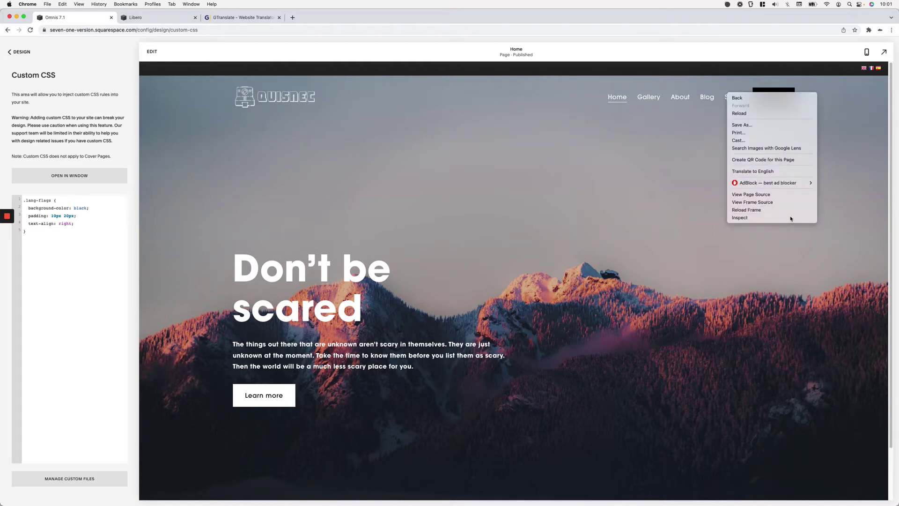
click(787, 216)
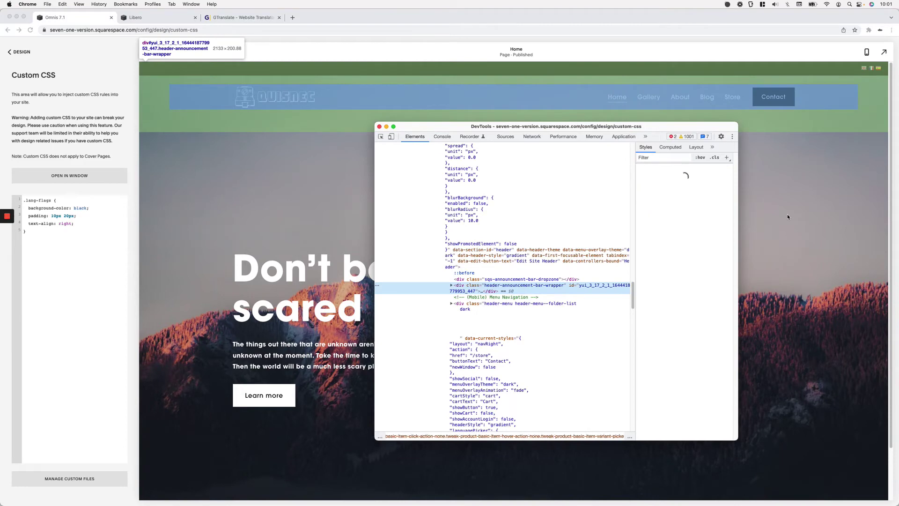
scroll(520, 239, up, 5)
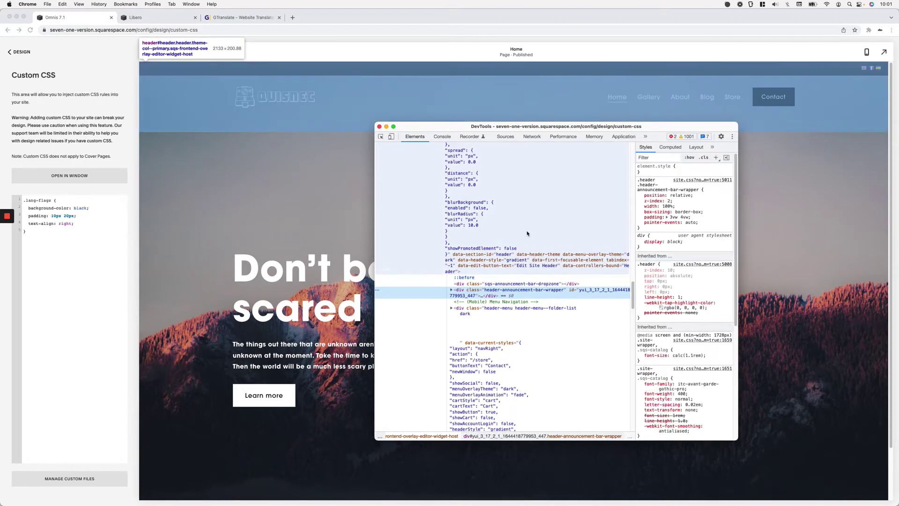
scroll(527, 233, up, 10)
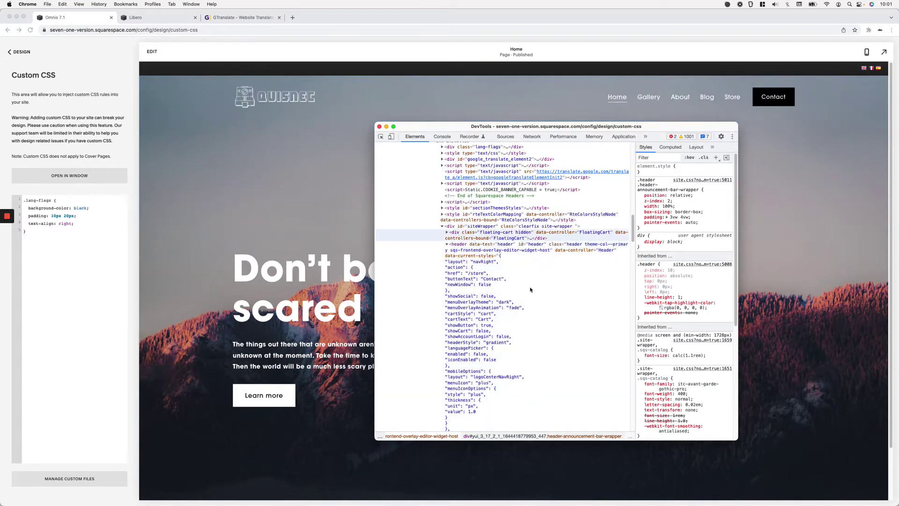
scroll(489, 215, up, 3)
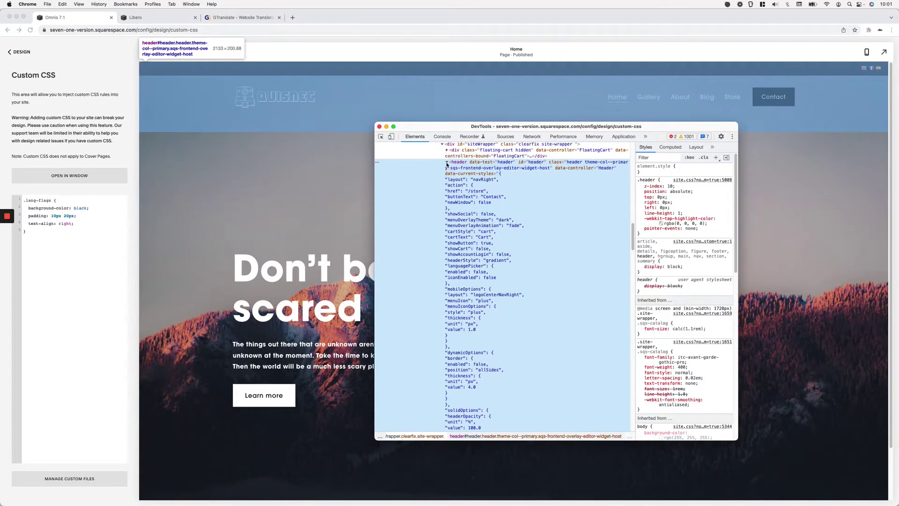
scroll(490, 215, up, 2)
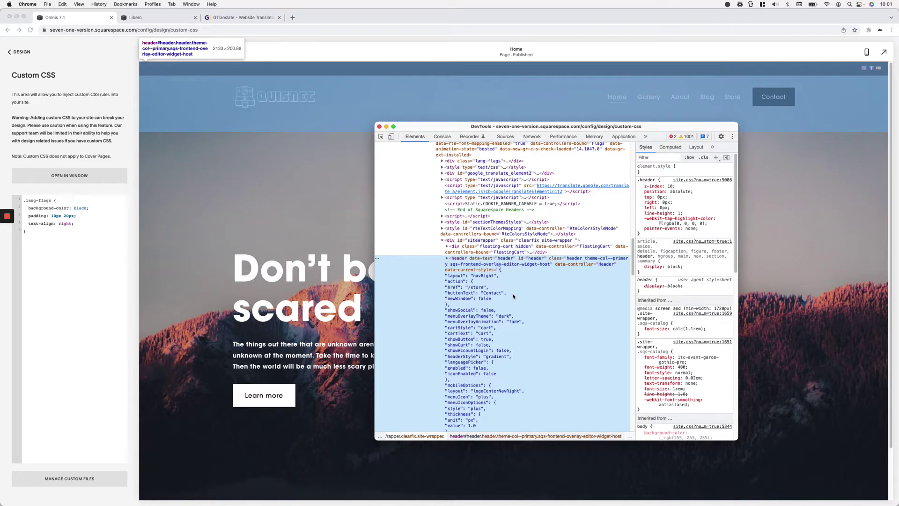
scroll(513, 296, up, 1)
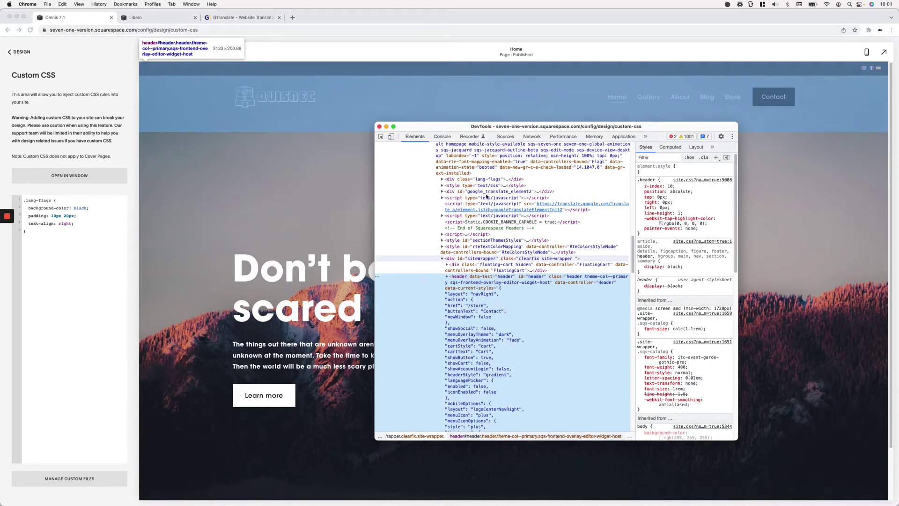
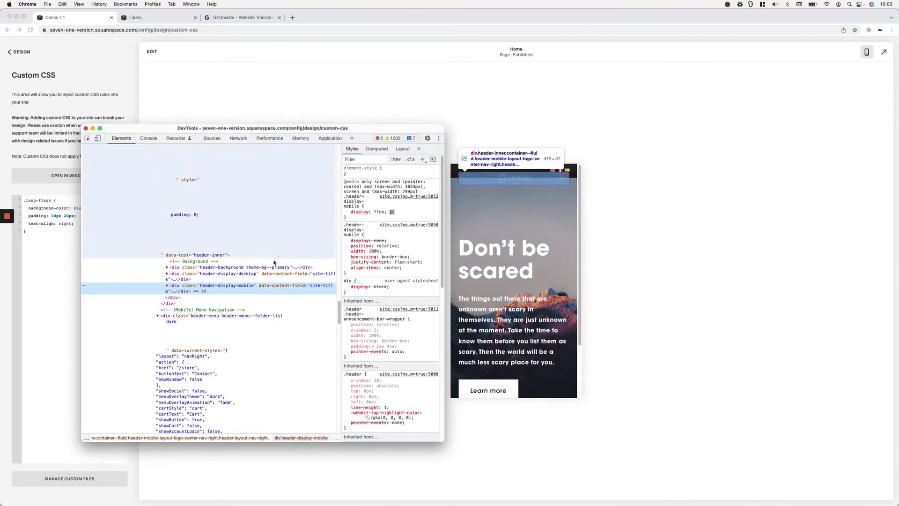
Find the main header element in the mobile preview's markup and examine its positioning styles
scroll(270, 269, up, 5)
scroll(270, 269, up, 10)
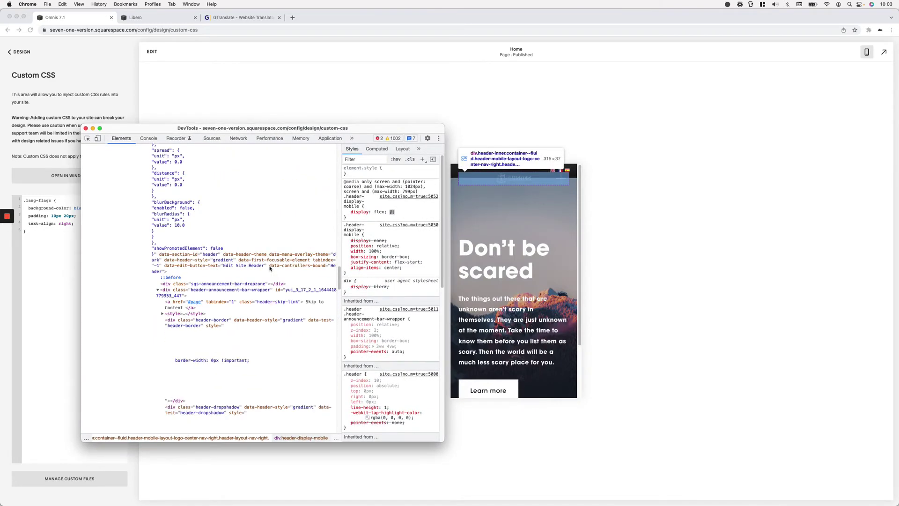
scroll(270, 269, up, 3)
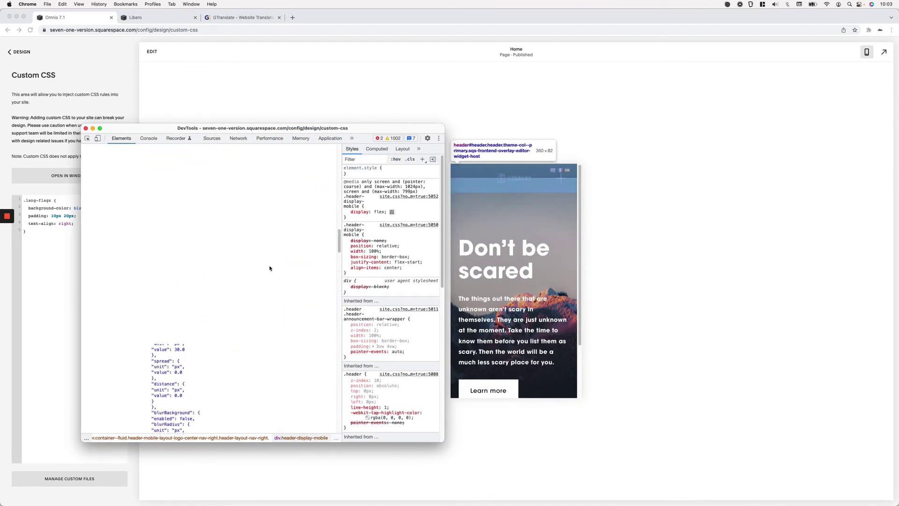
click(271, 267)
scroll(272, 267, up, 6)
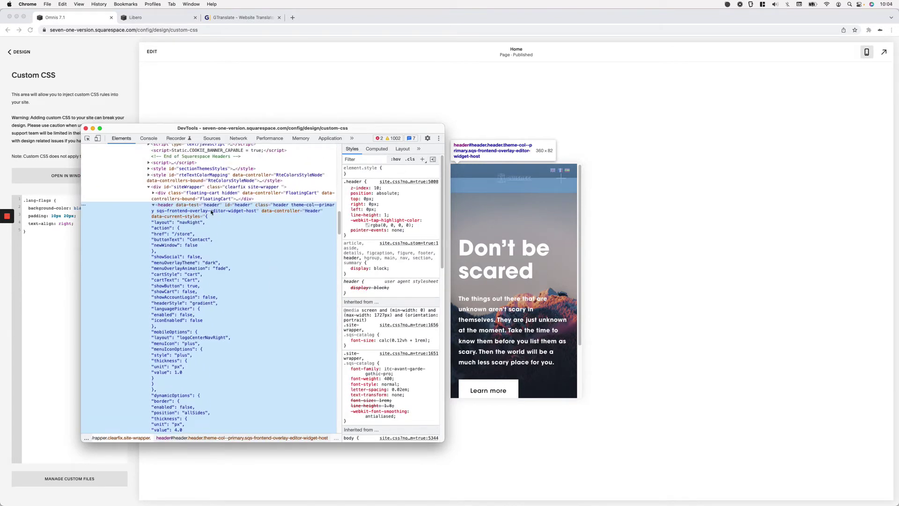
scroll(212, 212, up, 3)
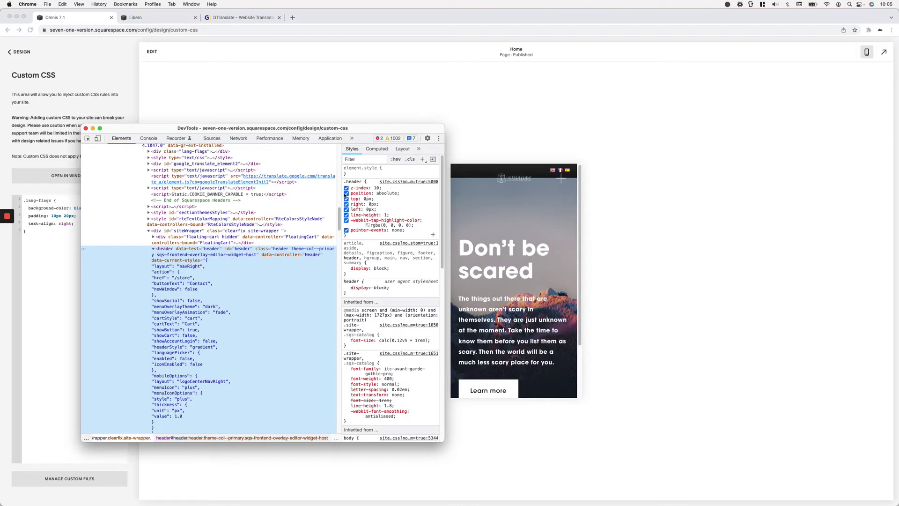
Check the box dimensions of the lang-flags div, and reselect the header element to view its top offset
click(182, 152)
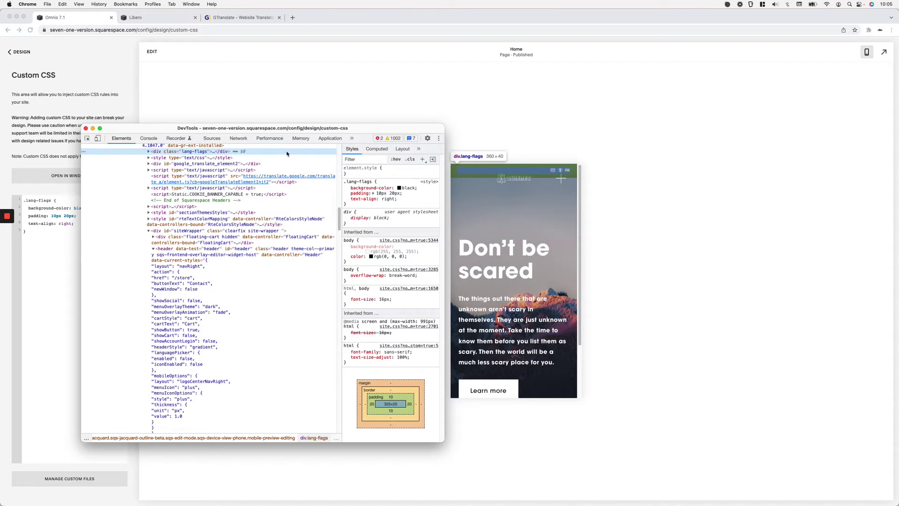
click(258, 279)
scroll(259, 280, down, 4)
scroll(258, 280, up, 1)
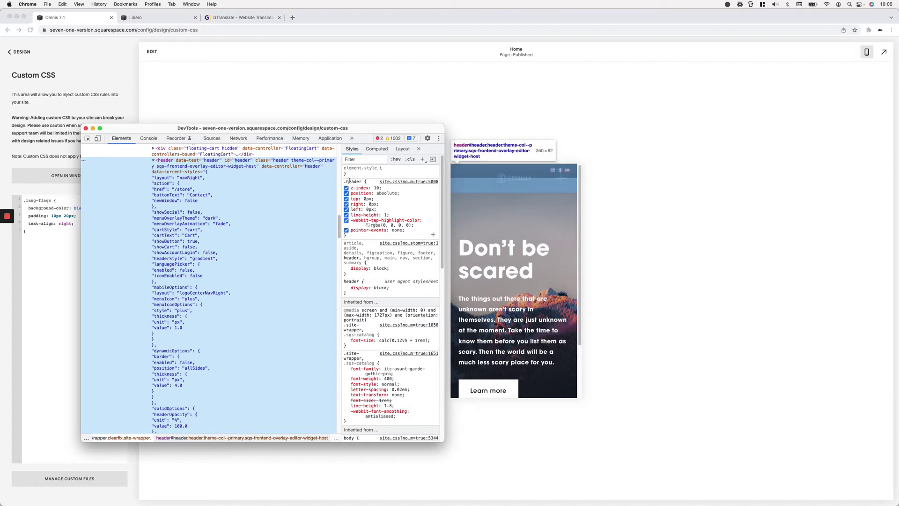
Add a .header rule with top: 40px below the .lang-flags rule in the custom CSS and save it
click(354, 182)
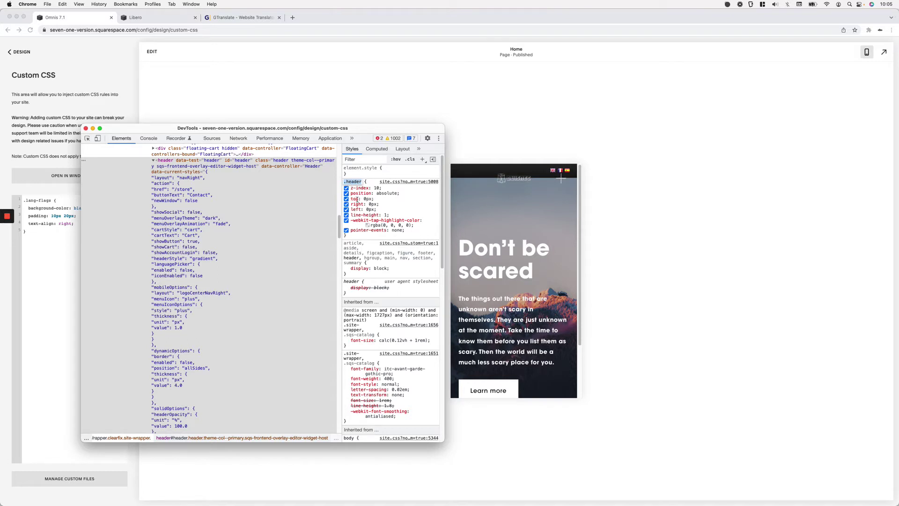
click(53, 253)
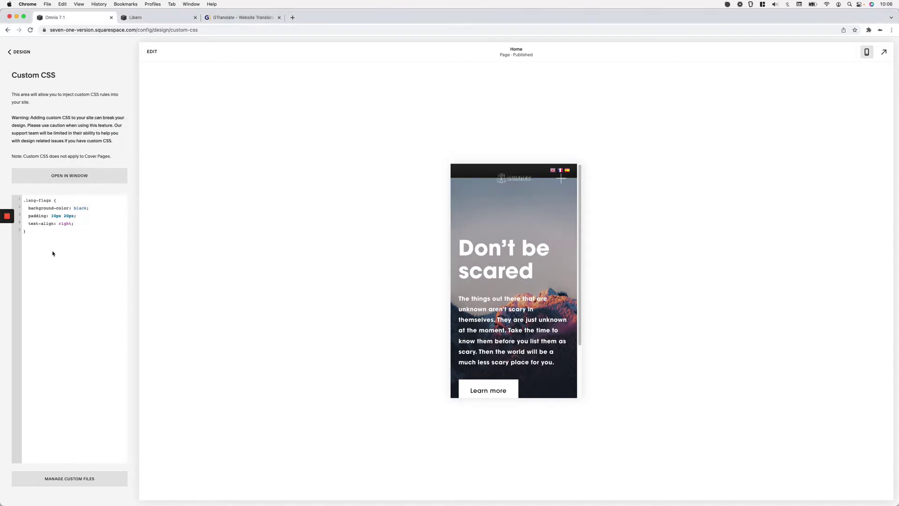
key(Return)
key(Return)
text(.header {   )
text(top: 40px;)
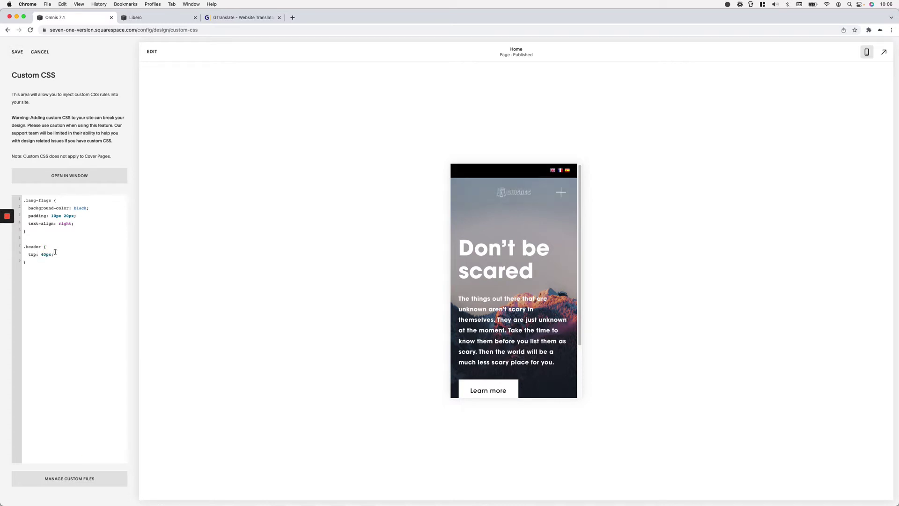
click(21, 53)
Bring back the DevTools window, check the top offset applied to the header element, and return to the site editor
key(ctrl+Up)
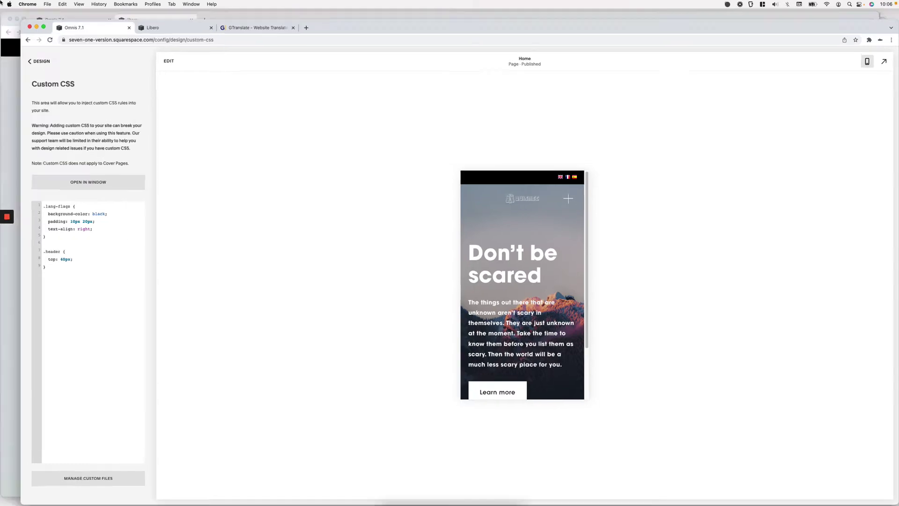
click(173, 347)
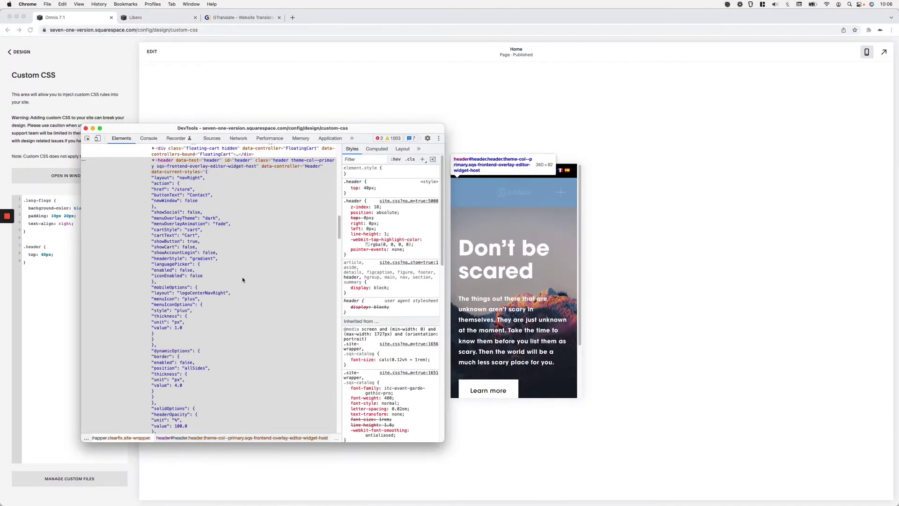
scroll(242, 280, up, 1)
scroll(225, 244, down, 1)
click(220, 216)
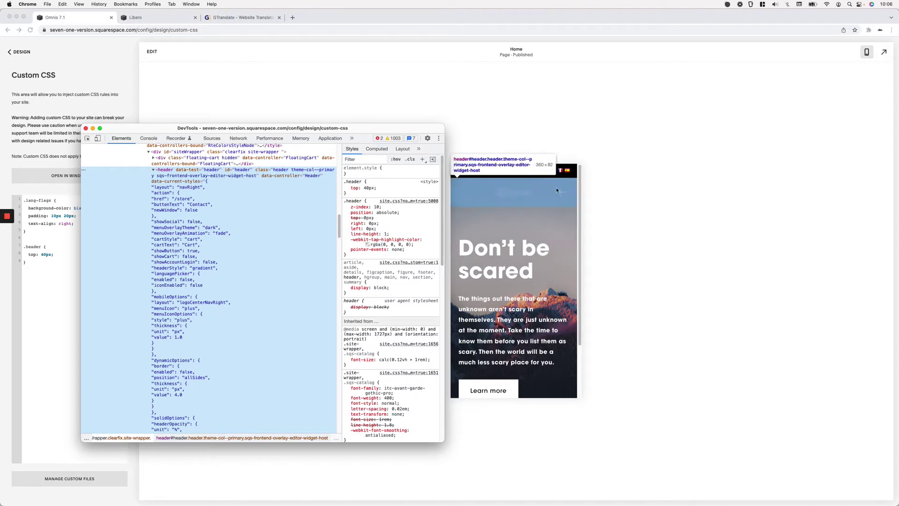
click(669, 190)
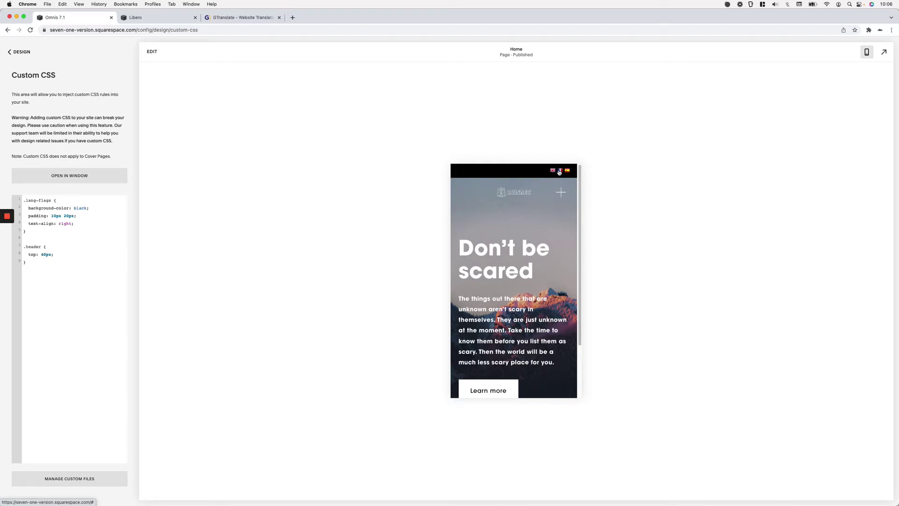
Return the preview to desktop view and bring up the live Omnis 7.1 site in the guest browser window
click(867, 52)
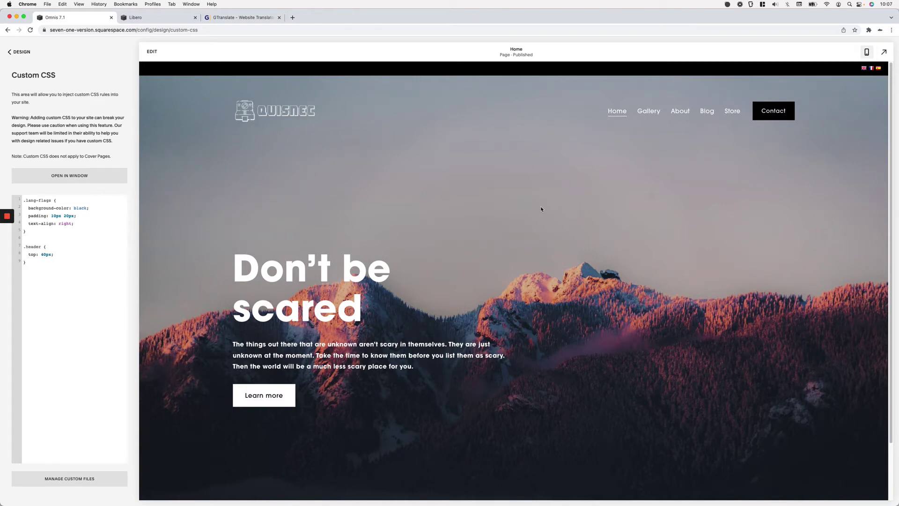
key(ctrl+Up)
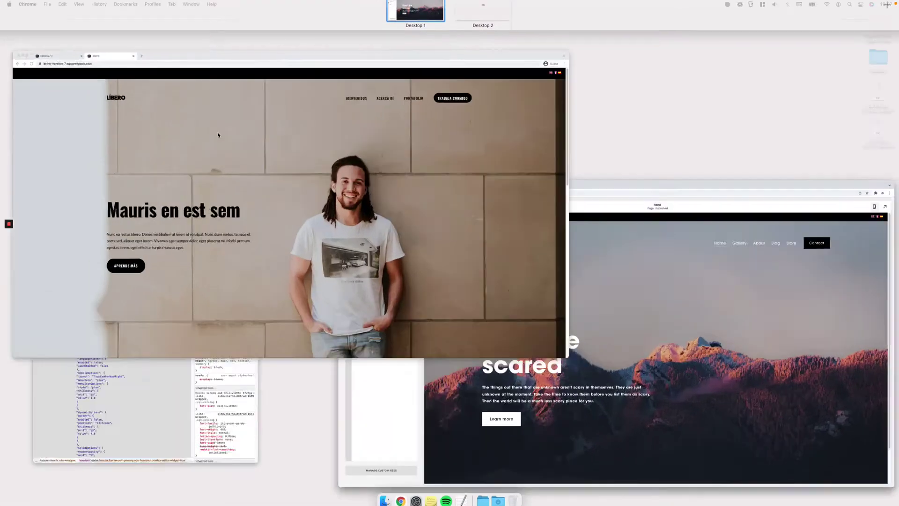
click(217, 135)
key(ctrl+shift+Tab)
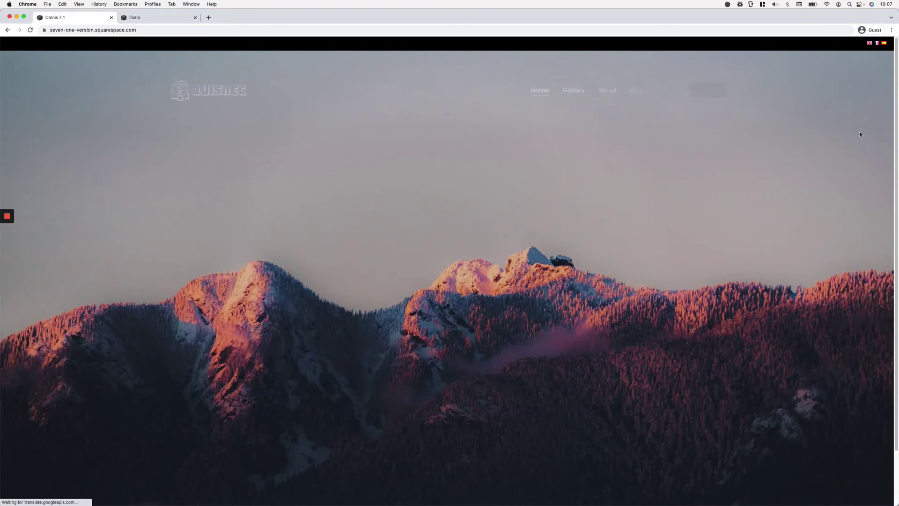
Test the French, Spanish and English flags in the live site's black top bar
click(876, 43)
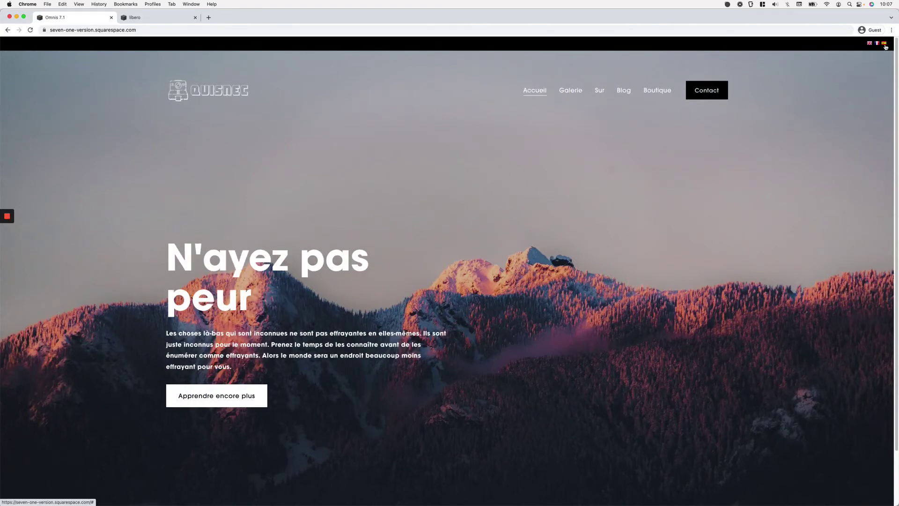
click(884, 44)
click(870, 44)
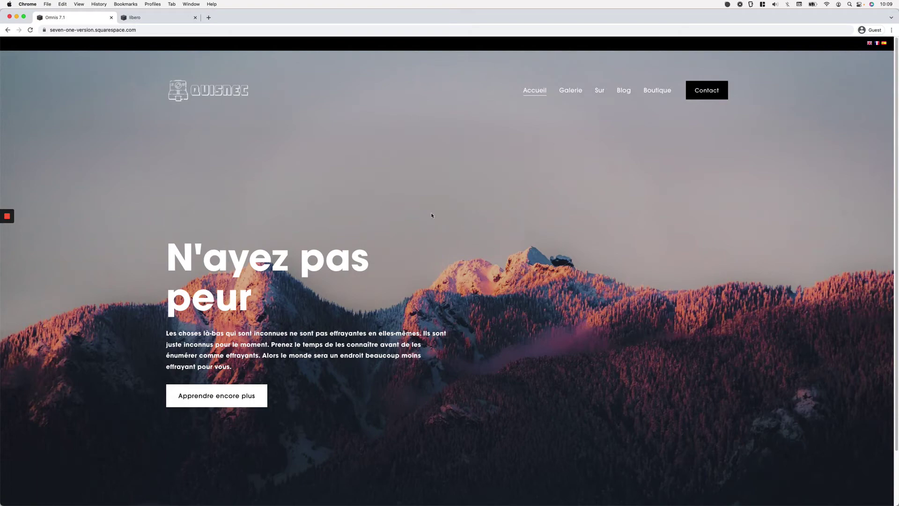
Return to the site editor window and check how the flag bar behaves when the home page preview scrolls
key(ctrl+Up)
click(125, 139)
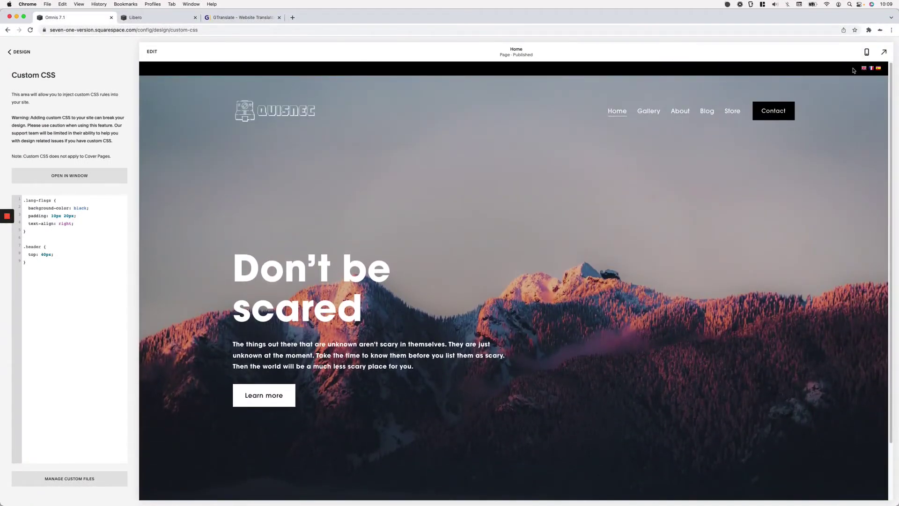
scroll(781, 131, down, 2)
scroll(781, 147, up, 2)
Turn on Fixed position for the site header with the Basic fixed header style, and save the page edits
click(154, 56)
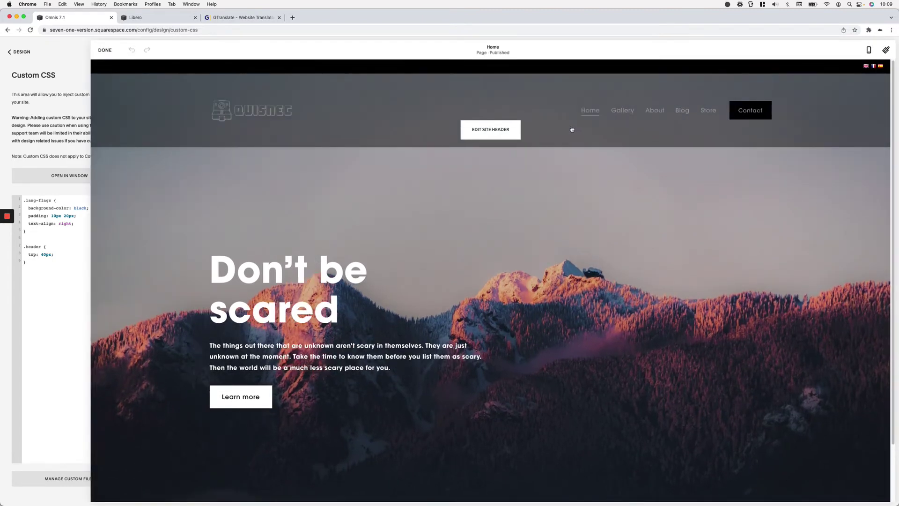
click(457, 133)
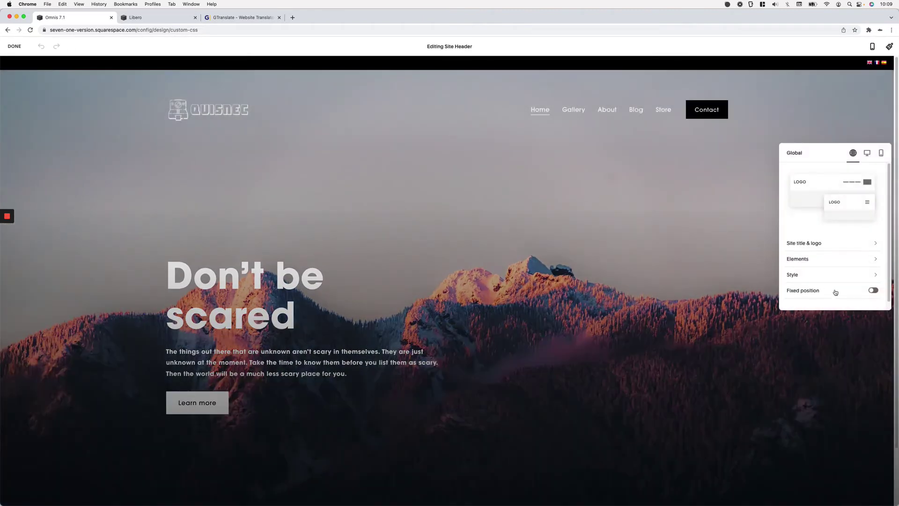
click(873, 291)
click(869, 293)
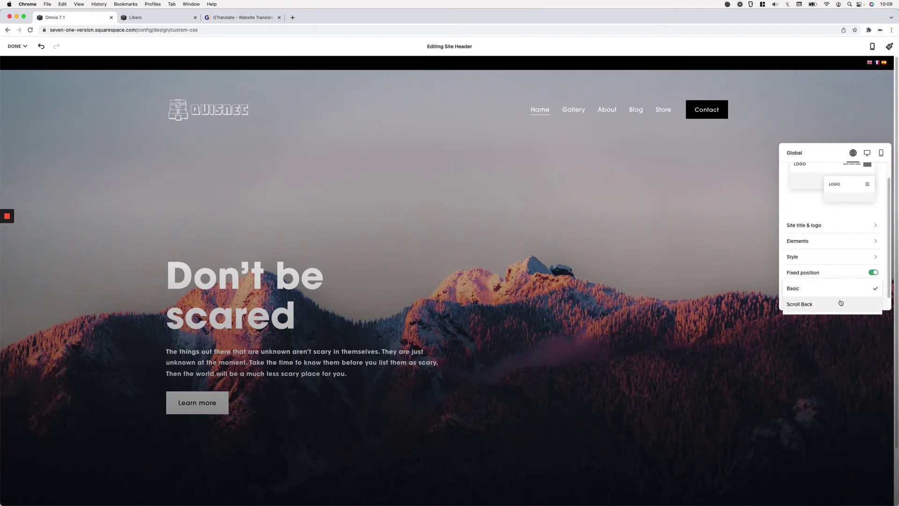
click(861, 288)
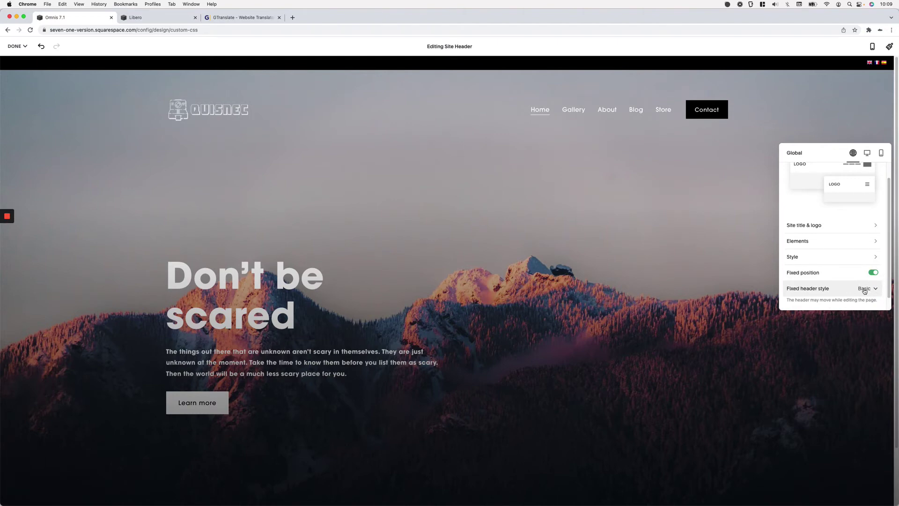
click(627, 263)
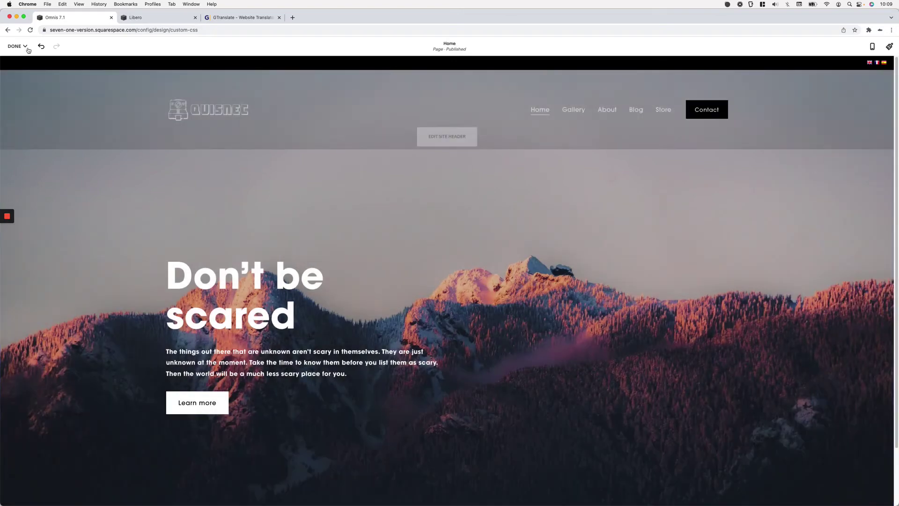
click(26, 46)
click(17, 59)
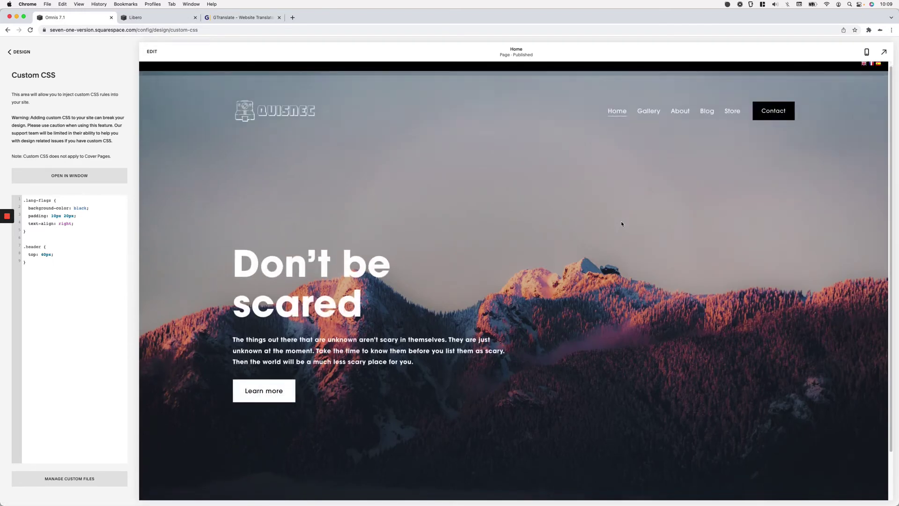
Examine how the fixed header and the flag bar behave while the home page preview scrolls up and down
scroll(641, 197, down, 2)
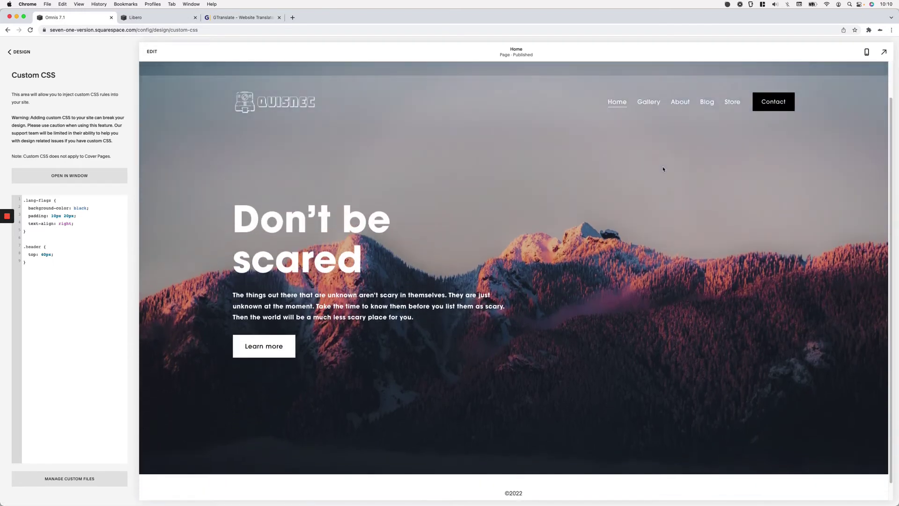
scroll(663, 169, up, 1)
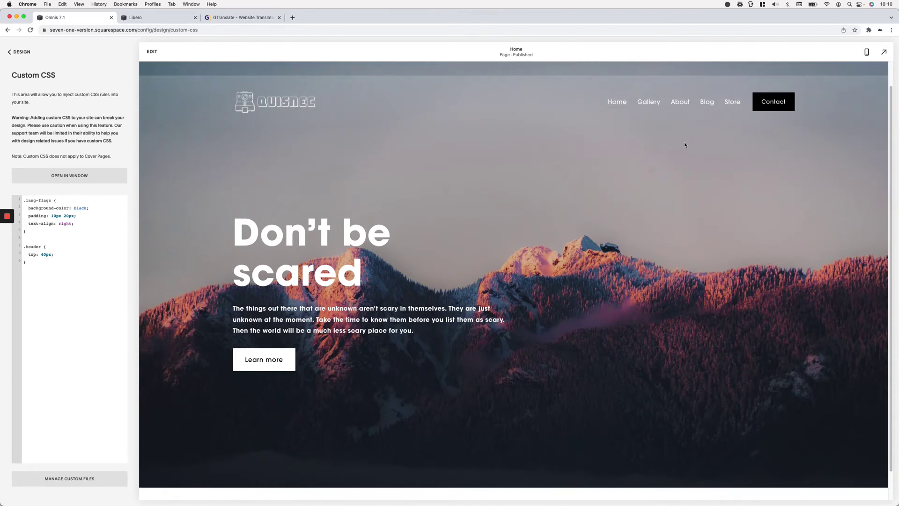
scroll(670, 152, up, 2)
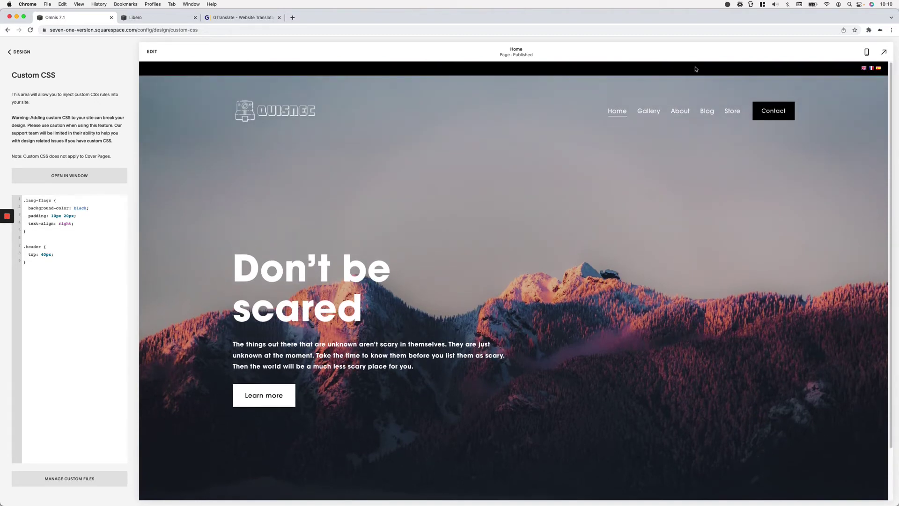
scroll(695, 147, down, 2)
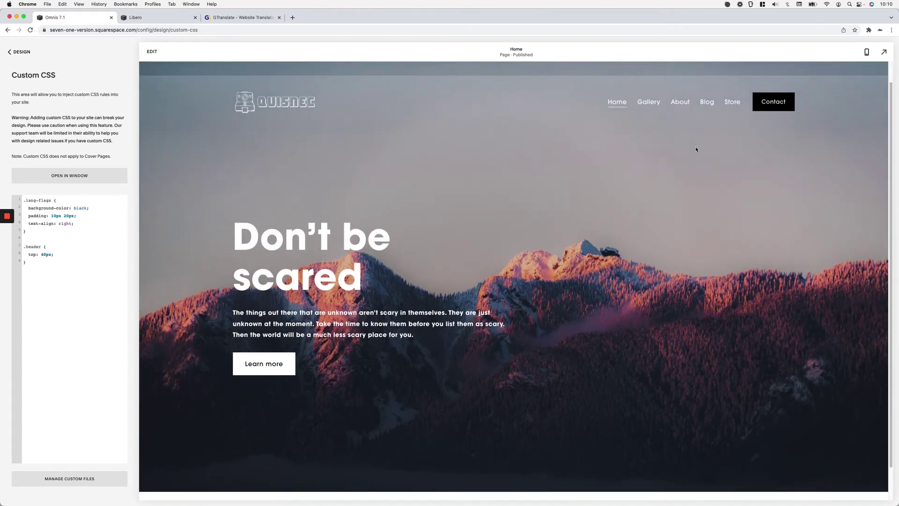
scroll(695, 148, up, 2)
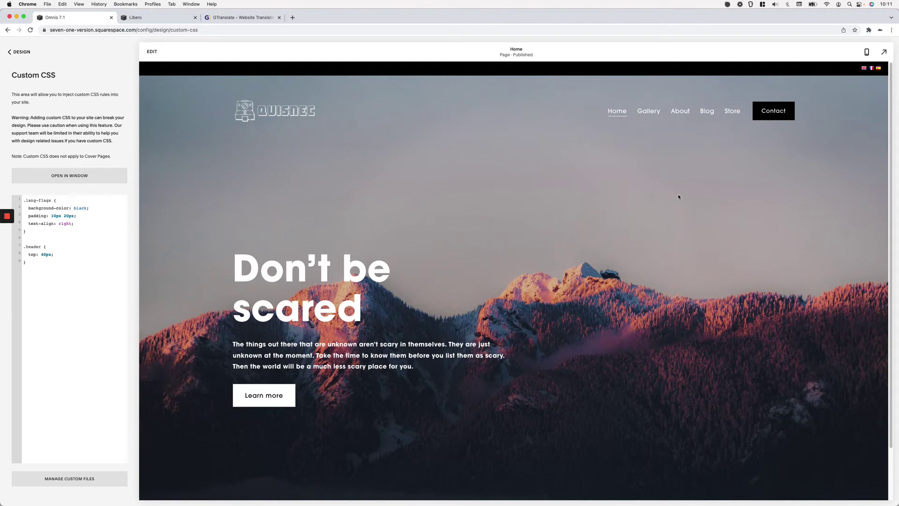
scroll(682, 190, down, 3)
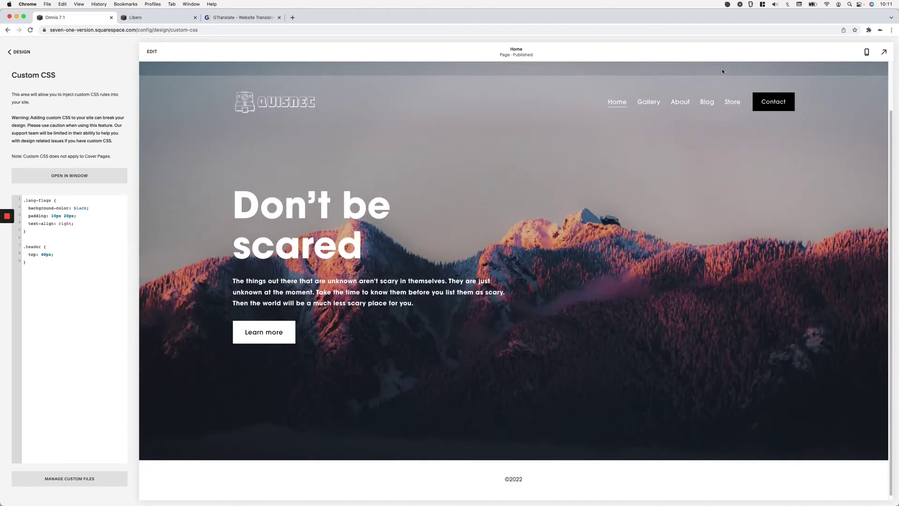
scroll(709, 169, up, 3)
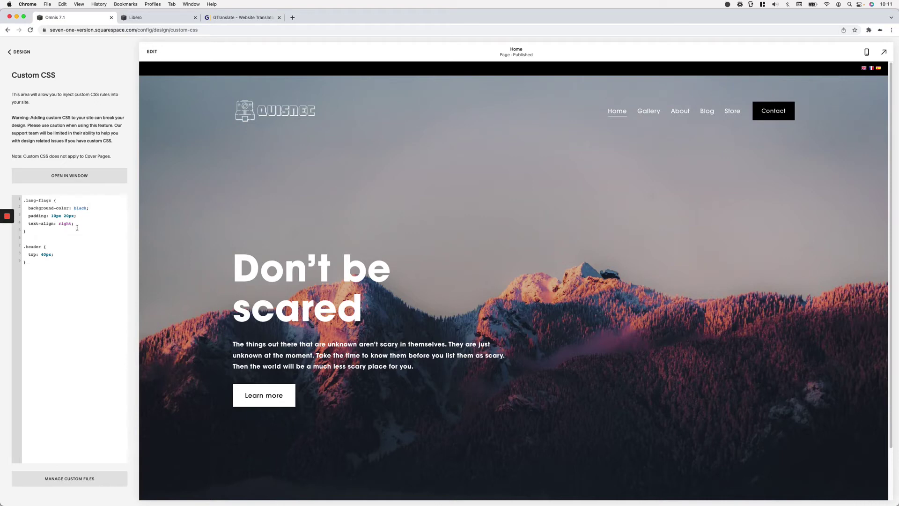
Add position: fixed; to the .lang-flags rule below its padding in the custom CSS and save it
key(Return)
text(position: fixed;)
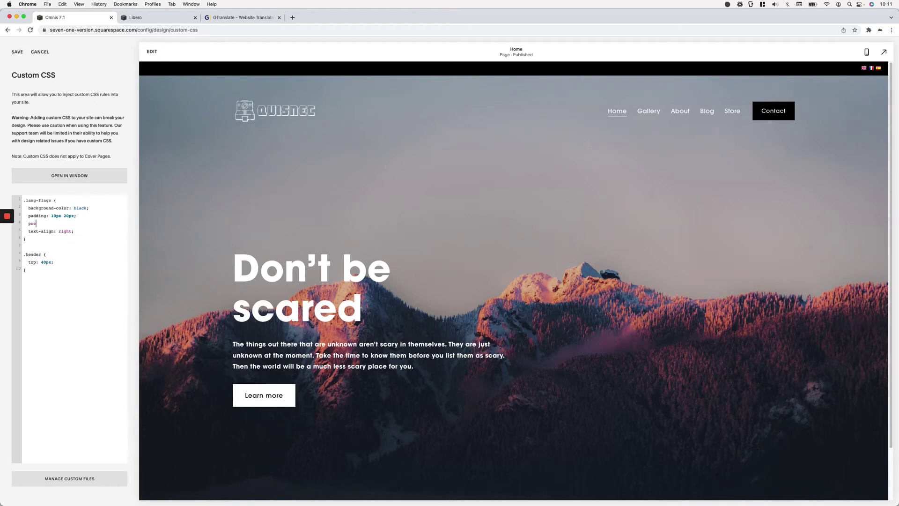
click(17, 52)
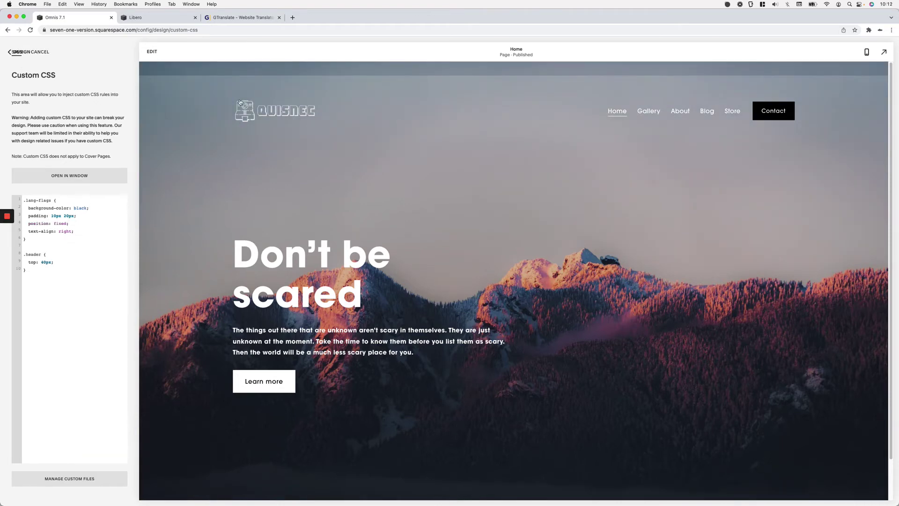
Inspect the preview in DevTools and select the lang-flags div to view its styles and box dimensions
right_click(424, 71)
click(457, 197)
click(467, 199)
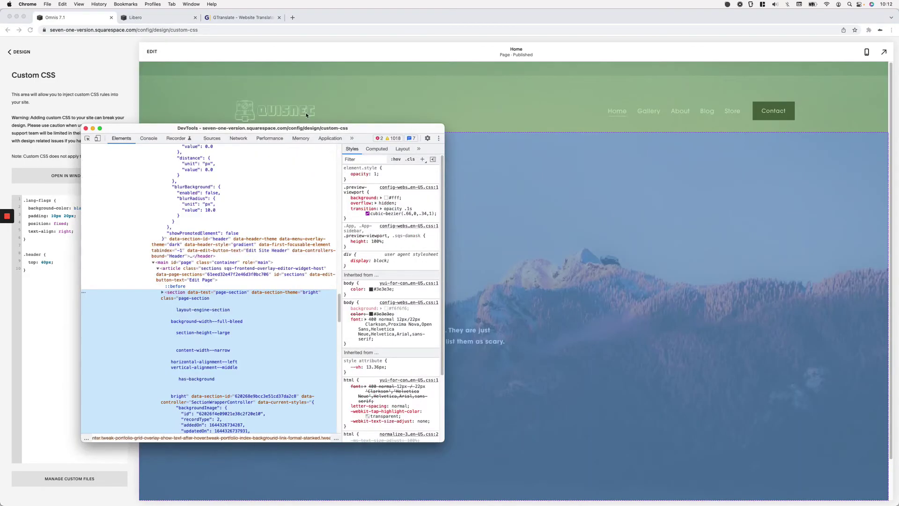
drag(268, 127, 669, 148)
scroll(669, 316, up, 10)
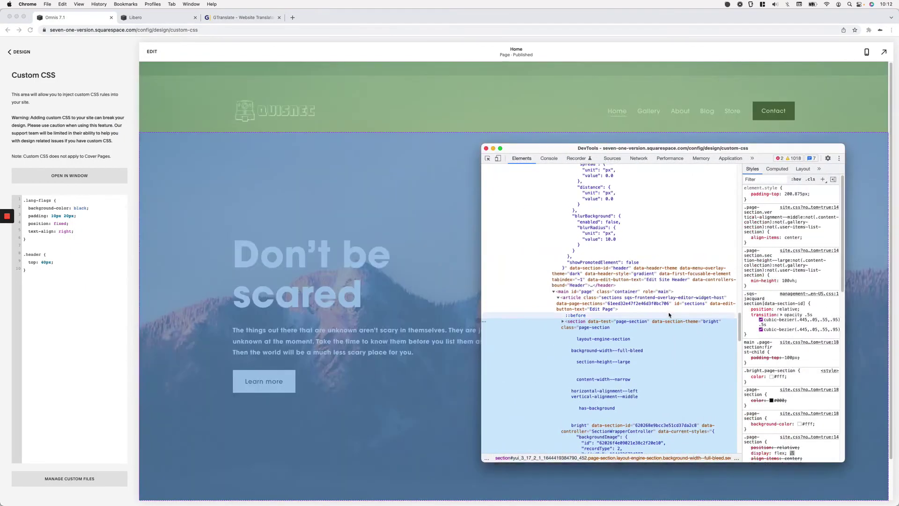
scroll(652, 303, up, 5)
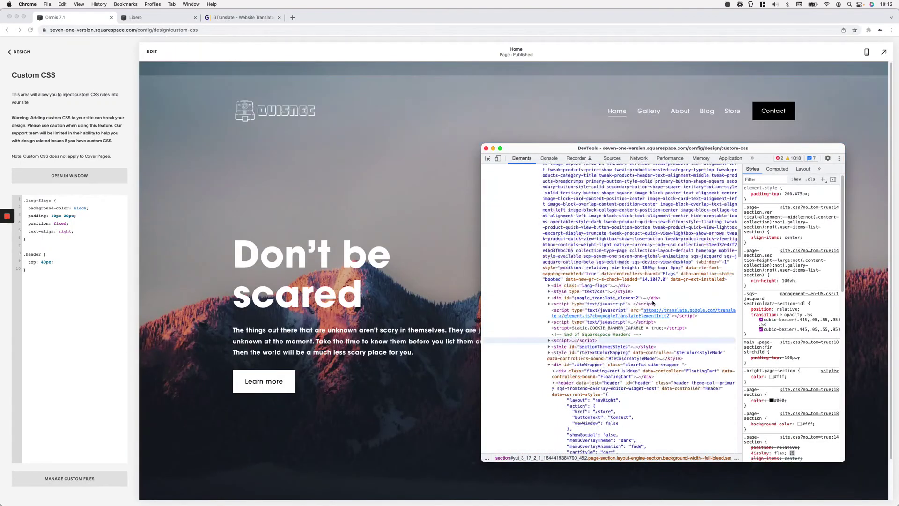
click(609, 286)
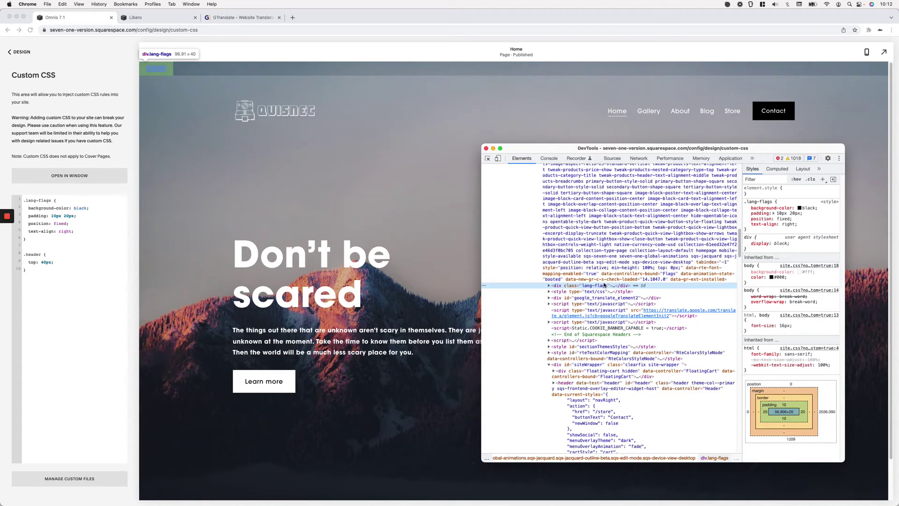
Add width: 100%; and z-index: 10; at the end of the .lang-flags rule in the custom CSS
click(78, 222)
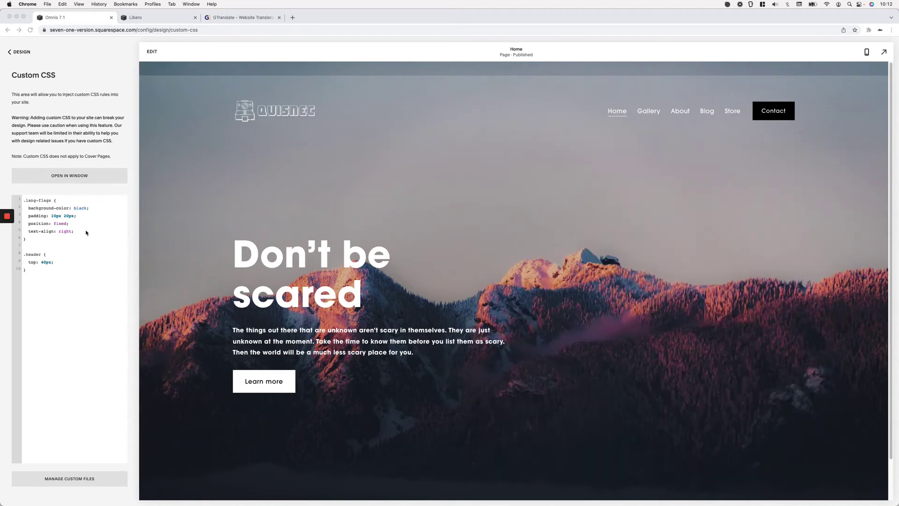
click(81, 216)
click(81, 231)
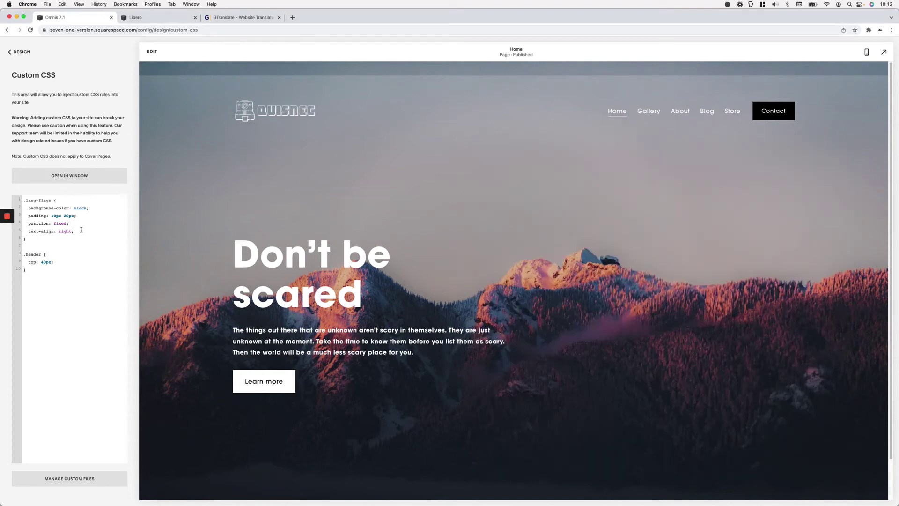
key(Return)
text(width: 100%;)
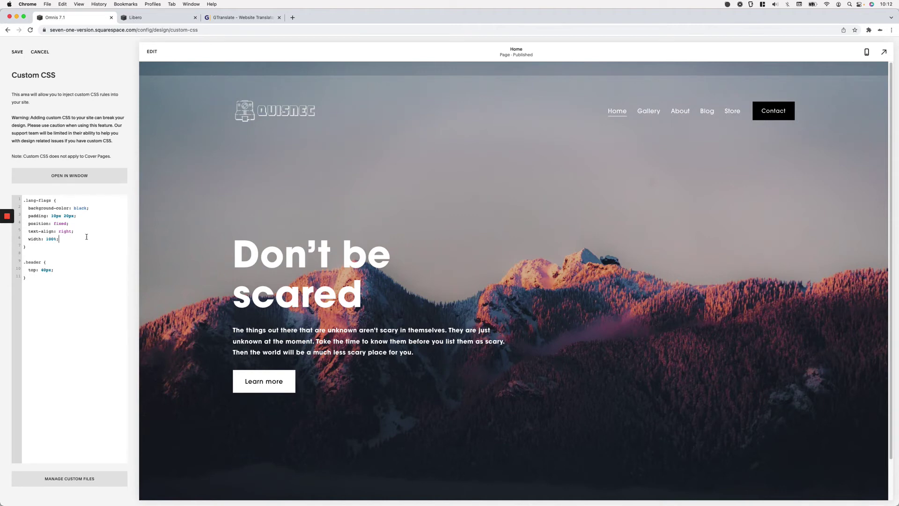
key(Return)
text(z-index:)
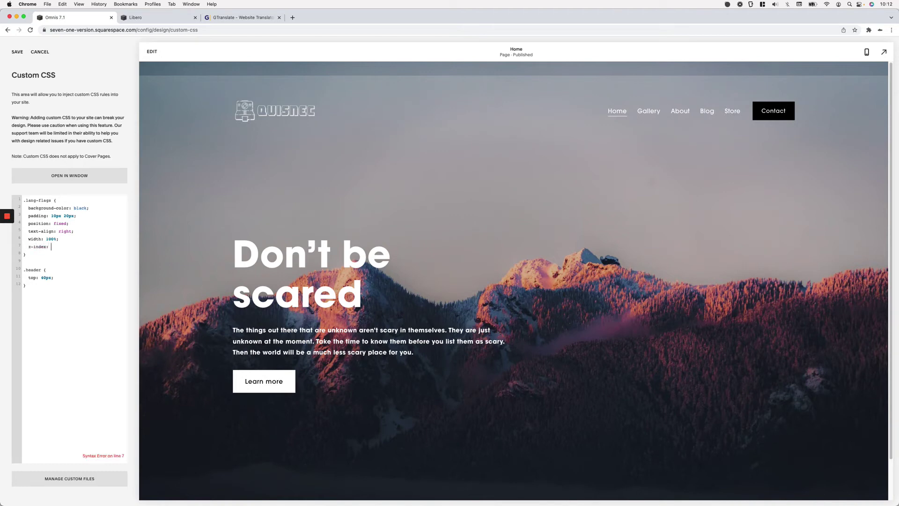
text( 10;)
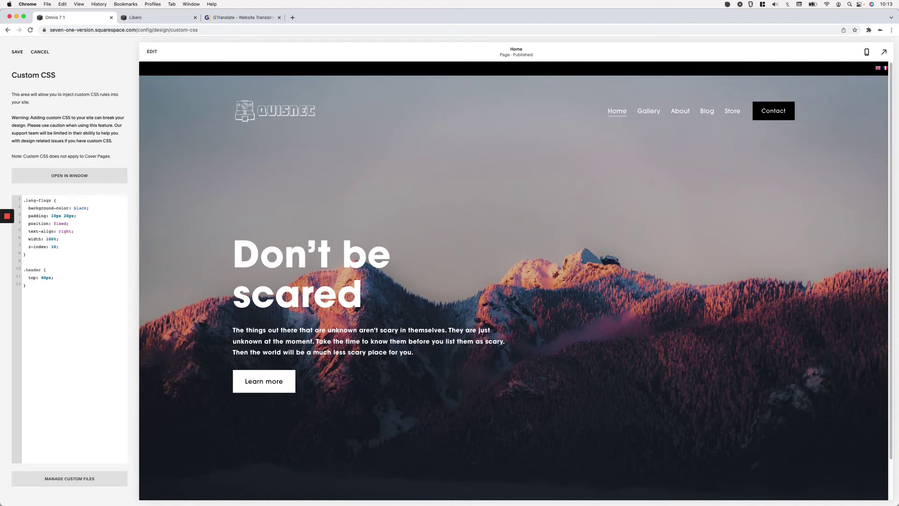
Add box-sizing: border-box; below the background color in the .lang-flags rule and save the custom CSS
key(Return)
text(box-sizing:)
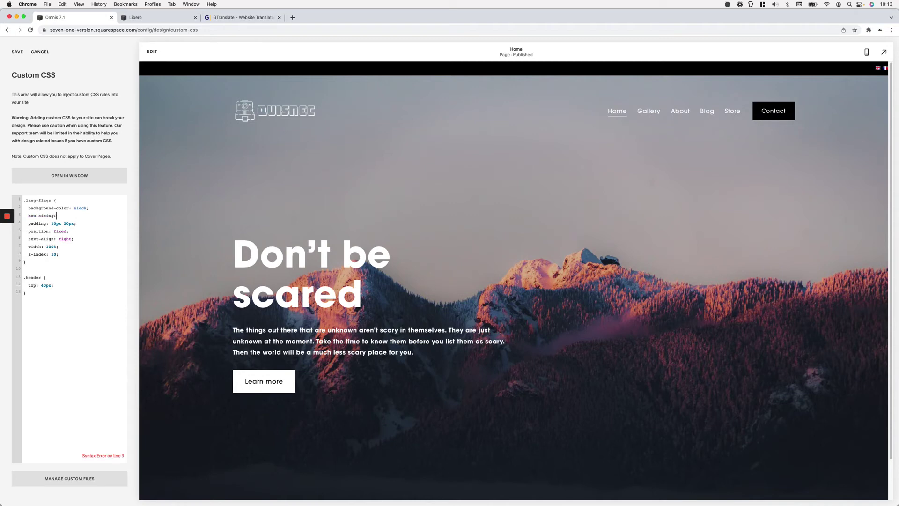
text( border)
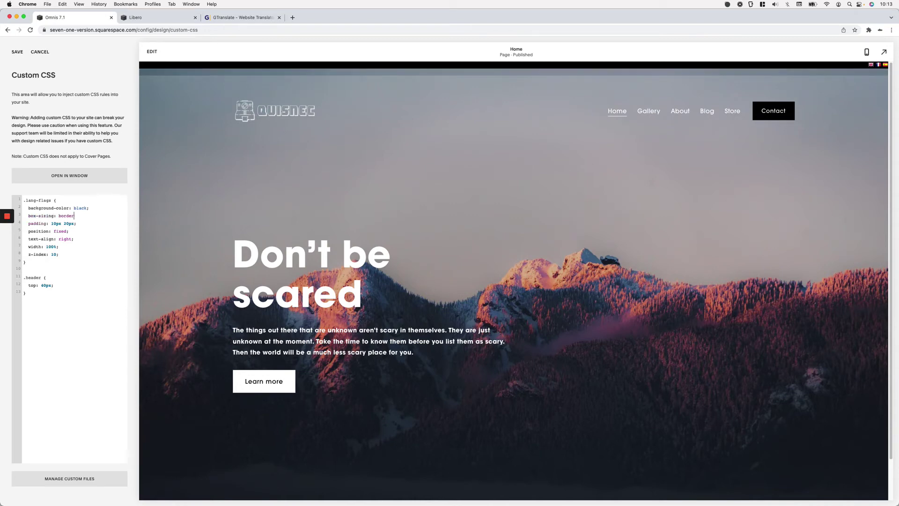
text(-box;)
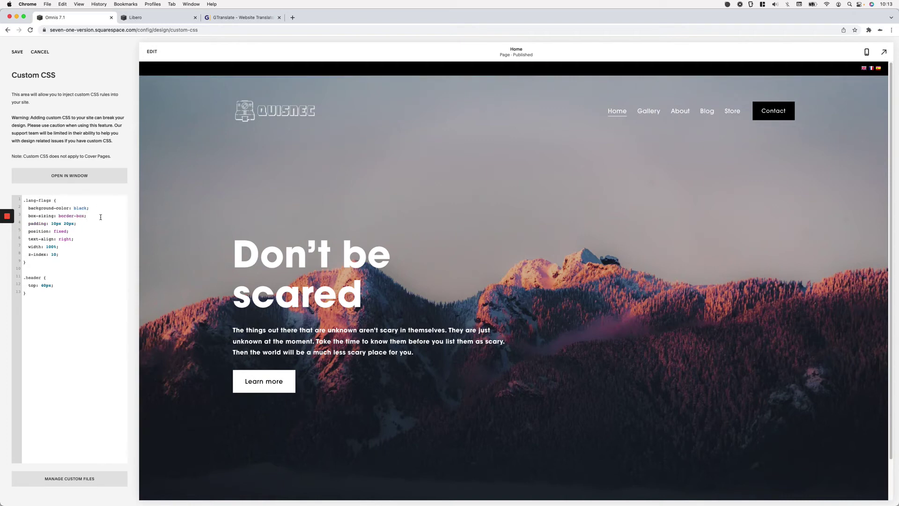
drag(83, 223, 48, 247)
click(17, 51)
Check in the desktop preview that the flag bar and header stay in place while the page scrolls
scroll(697, 234, down, 2)
scroll(697, 234, down, 1)
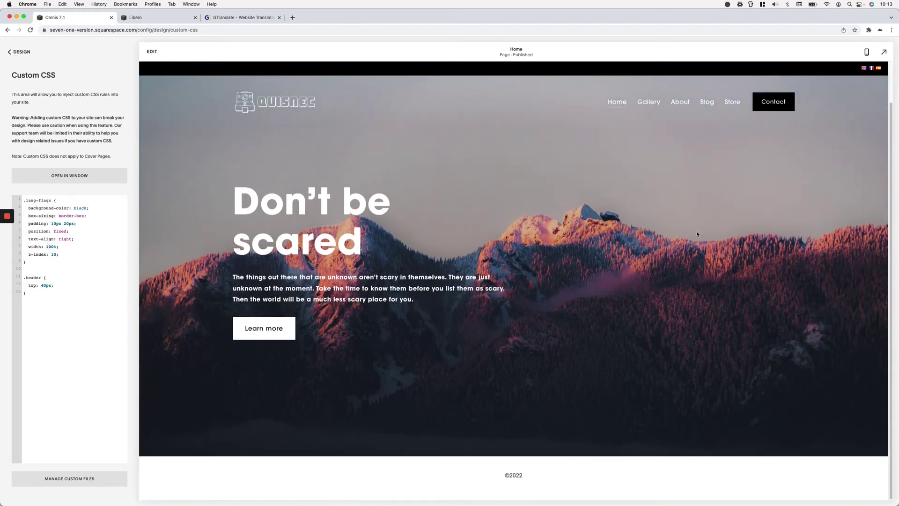
scroll(692, 233, up, 2)
scroll(692, 233, down, 2)
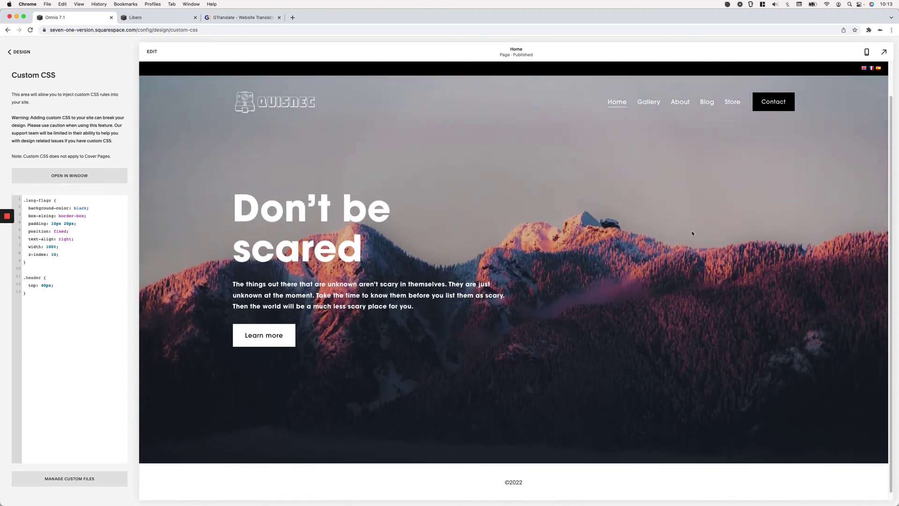
scroll(692, 233, up, 2)
scroll(692, 233, up, 1)
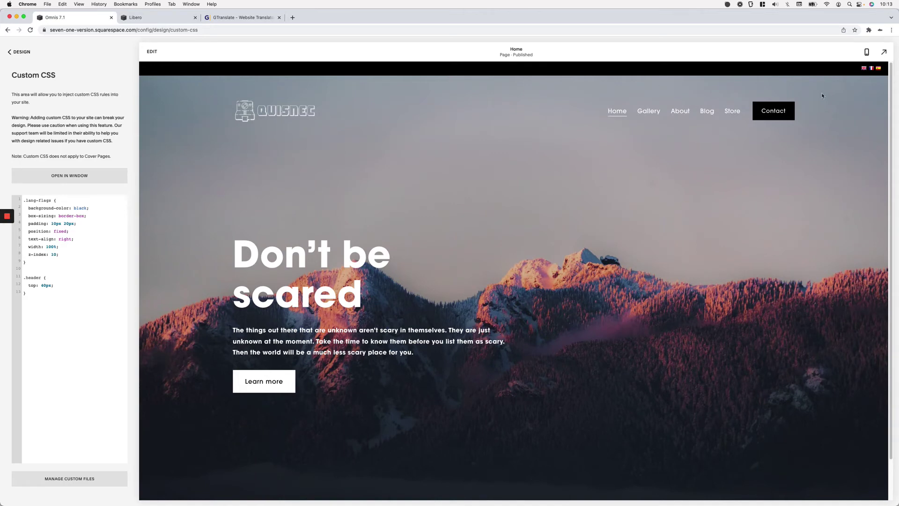
Switch the preview to mobile view and check the flag bar and header while scrolling the page
click(866, 52)
scroll(538, 267, down, 1)
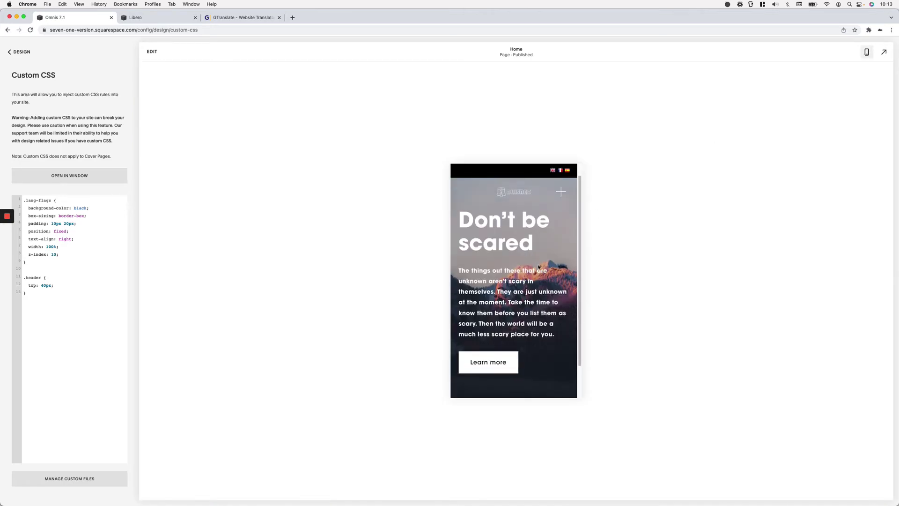
scroll(538, 267, down, 1)
scroll(539, 267, up, 1)
scroll(543, 267, down, 2)
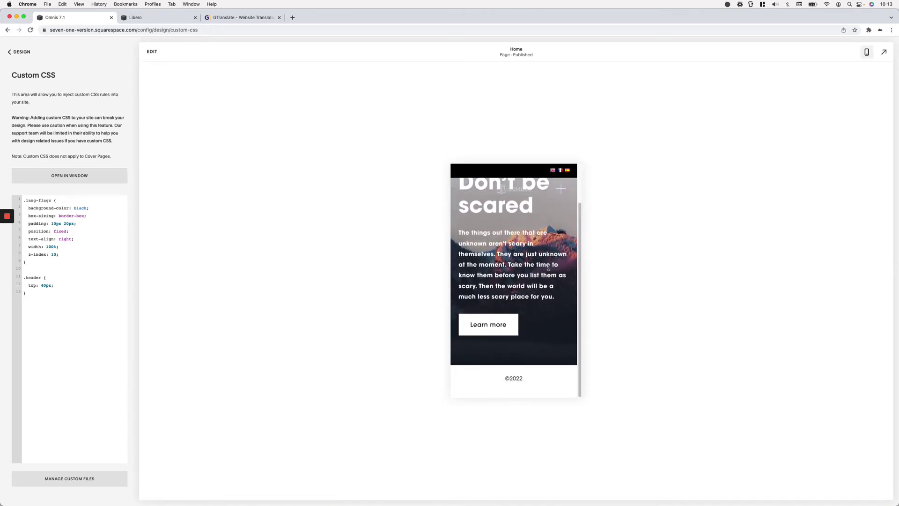
Return the preview to desktop view and check the flag bar and header while scrolling the page
scroll(548, 267, up, 3)
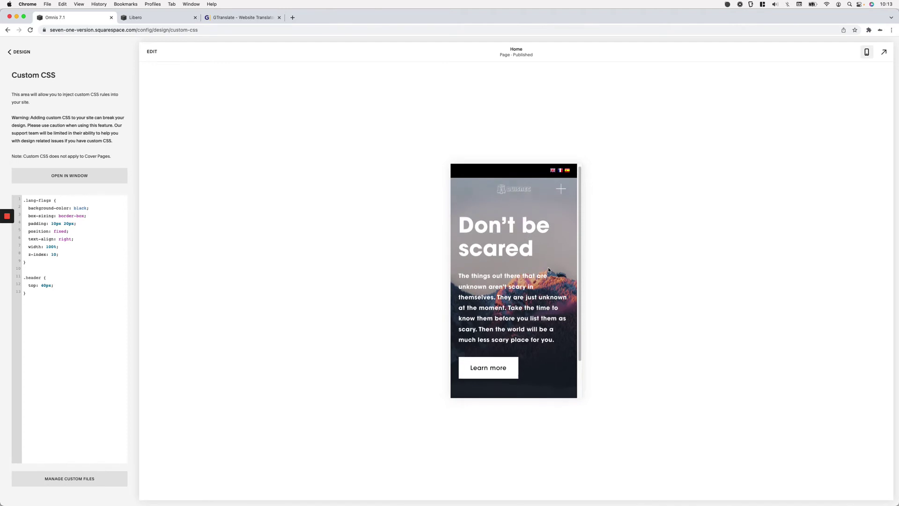
click(867, 52)
scroll(552, 231, down, 1)
scroll(551, 231, up, 1)
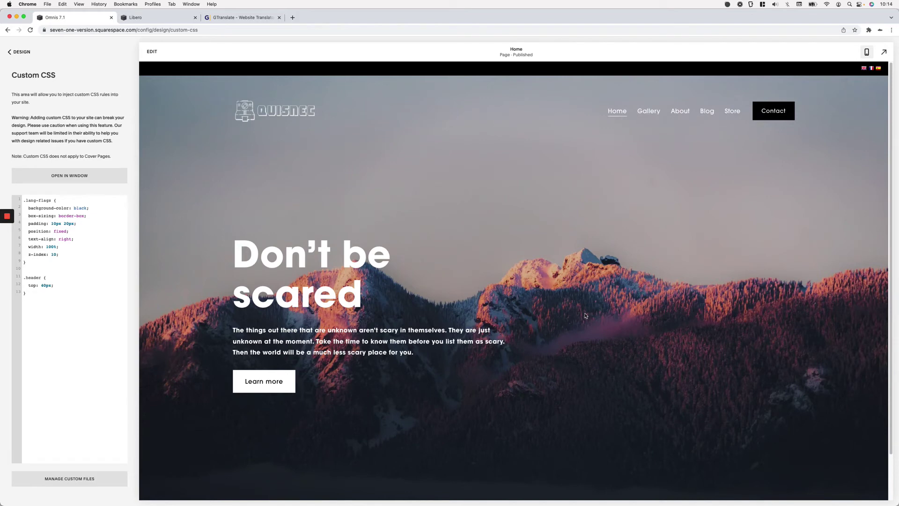
Switch to the Libero site and review the lang-flags div in its header code injection
click(160, 18)
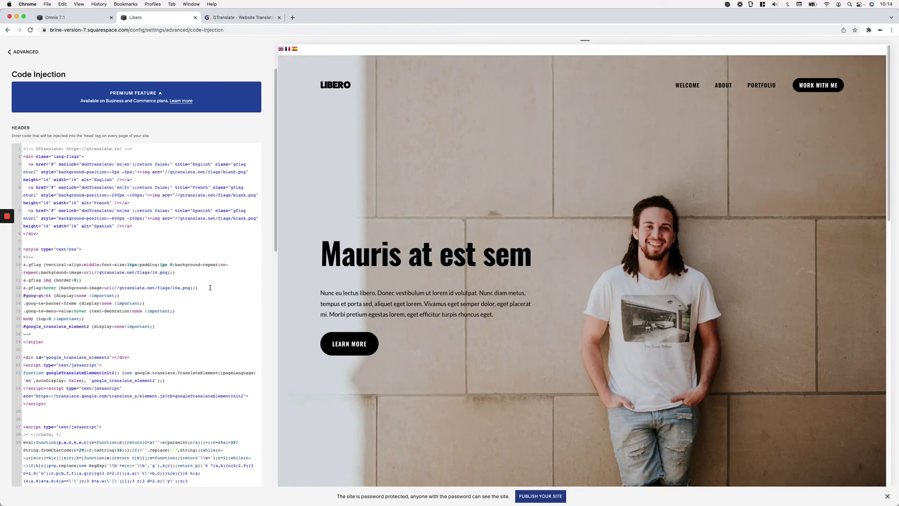
drag(43, 233, 23, 232)
drag(89, 155, 23, 156)
click(147, 228)
Leave the Libero site's code injection settings and open its Custom CSS editor
click(31, 53)
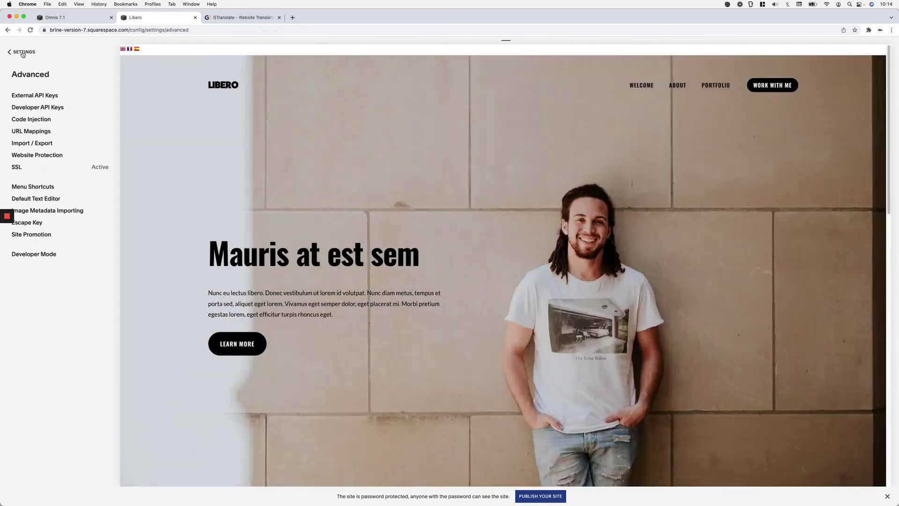
click(24, 53)
click(23, 53)
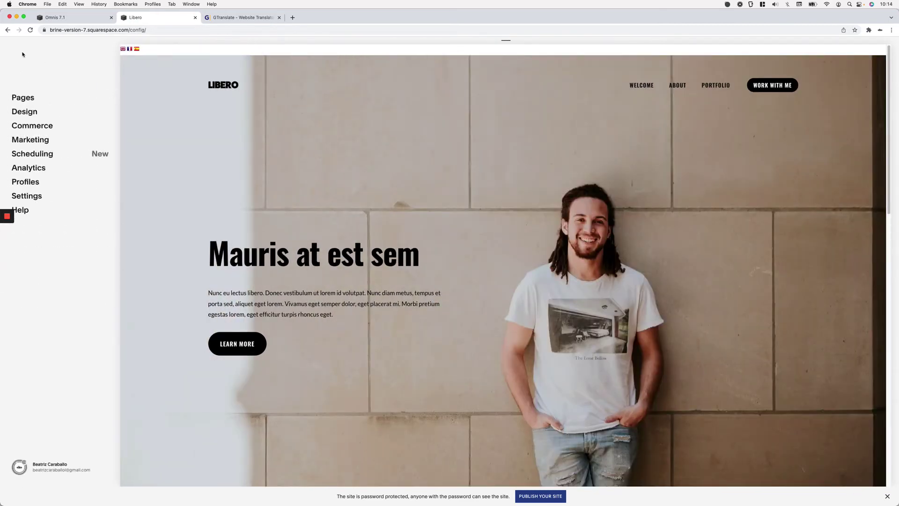
click(39, 114)
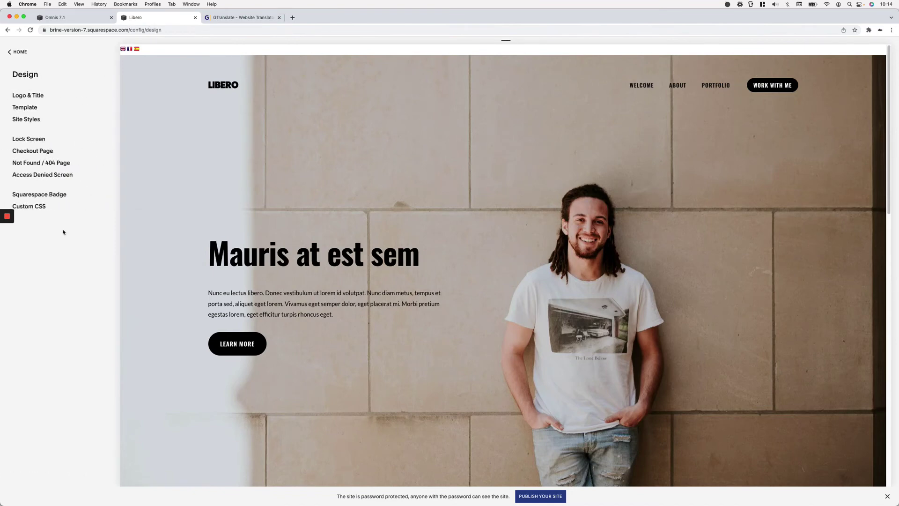
click(46, 207)
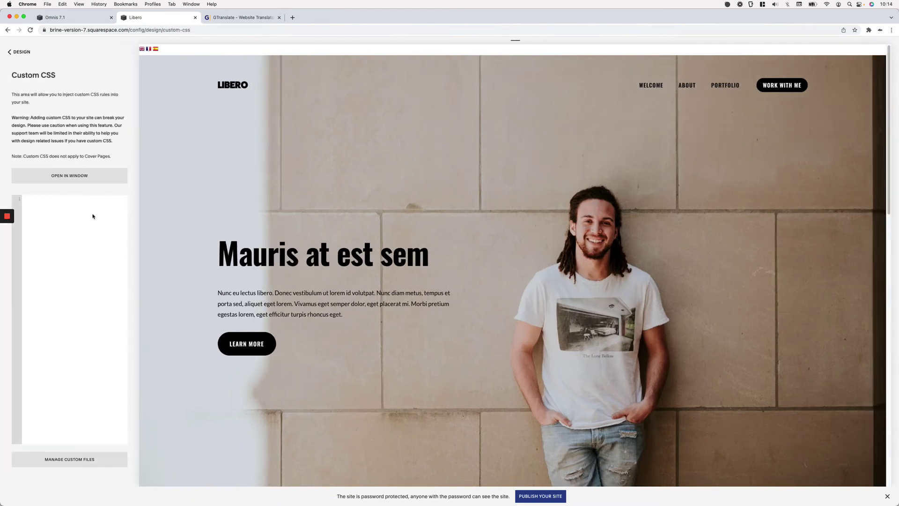
Review the .lang-flags rule in the Omnis 7.1 site's custom CSS and return to the Libero site
click(87, 17)
drag(39, 264, 19, 200)
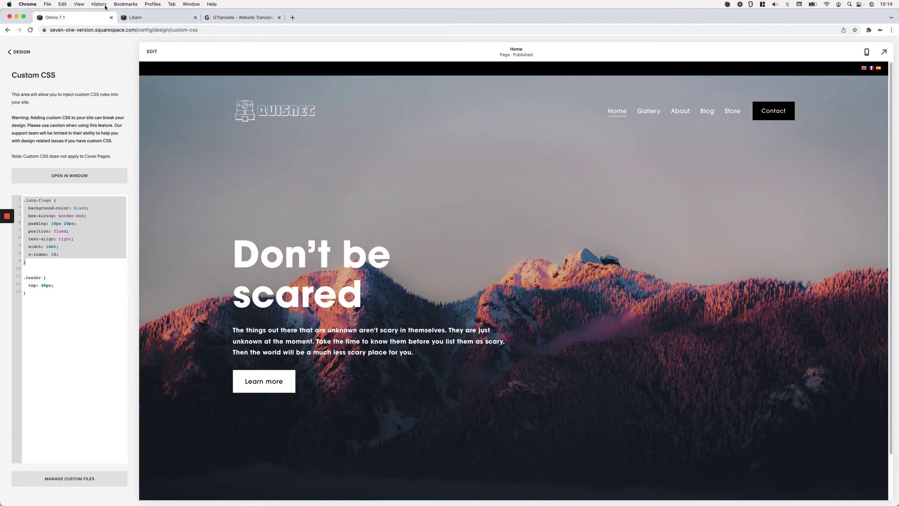
click(140, 18)
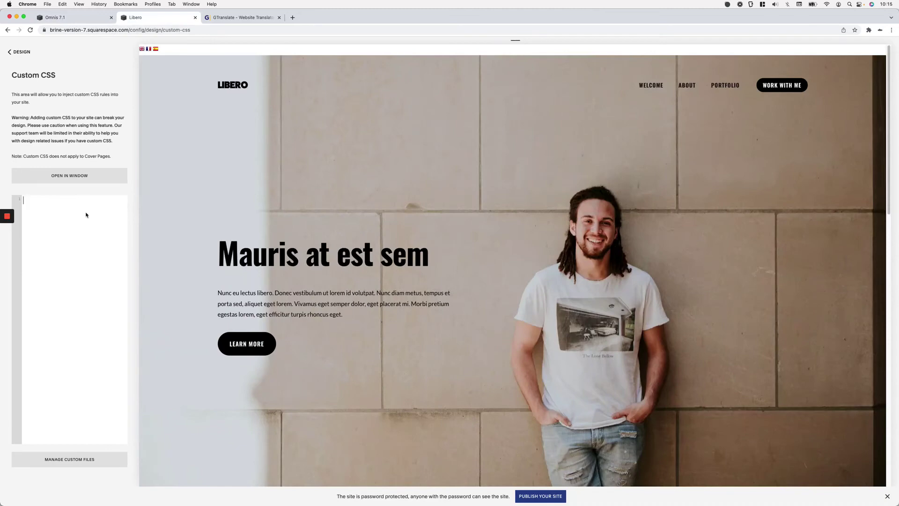
Write a .lang-flags rule with background-color: black; in the Libero site's custom CSS
text(.lang-)
key(BackSpace)
text(-flags {)
key(Return)
text(background-color: black;   )
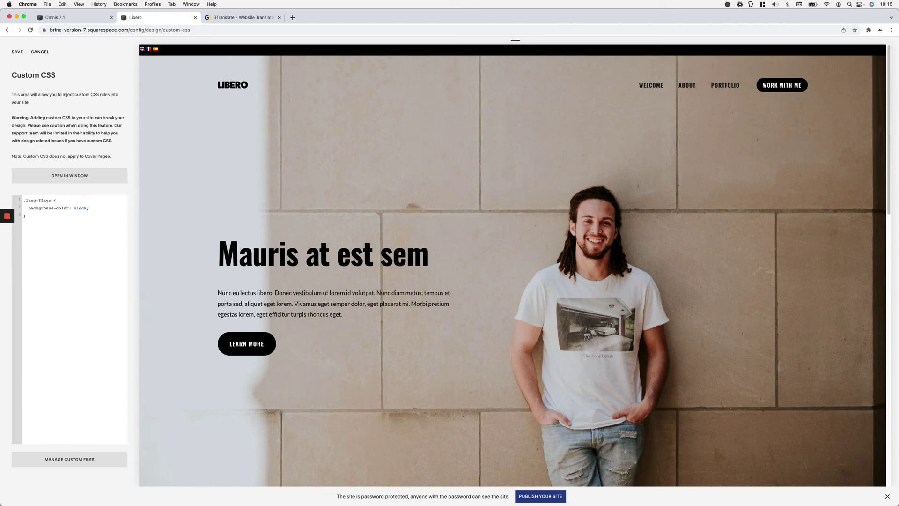
Add padding: 10px 20px; and text-align: right; to the .lang-flags rule and save the custom CSS
text(padding: 10px 20px;)
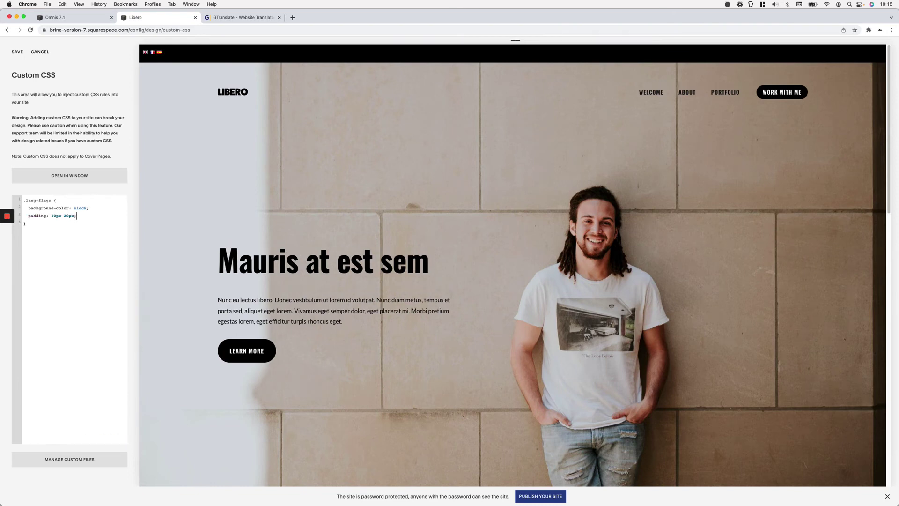
key(Return)
text(text-align: c)
key(BackSpace)
text(right;)
click(17, 51)
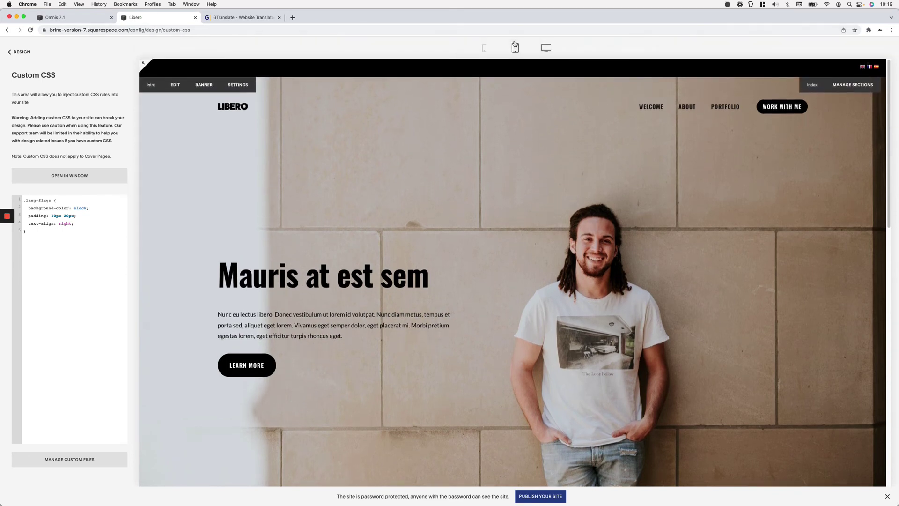
Check the flag bar in the tablet and mobile previews, scrolling the page in the mobile one
click(515, 47)
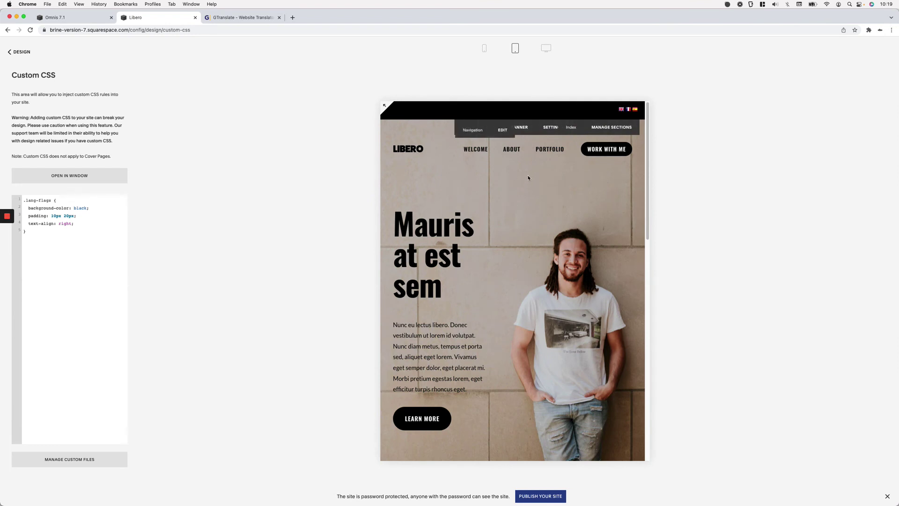
click(485, 49)
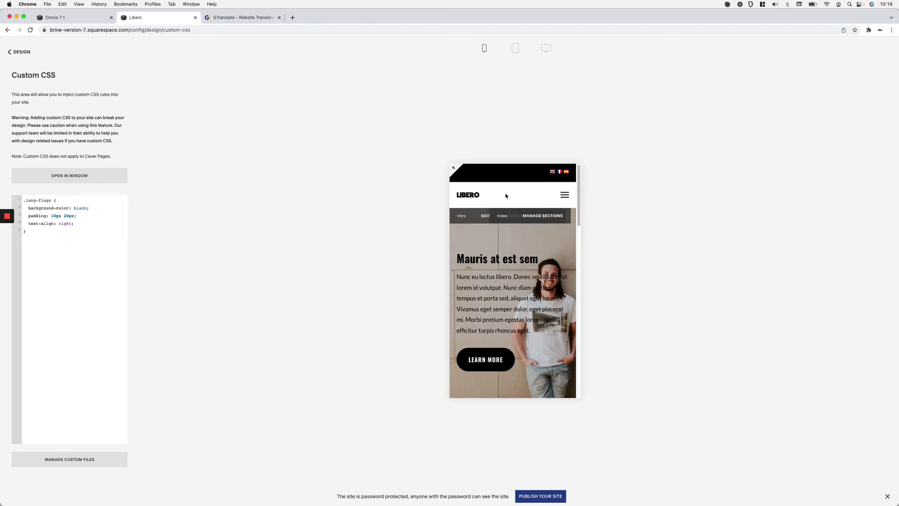
scroll(551, 246, down, 1)
scroll(551, 246, down, 2)
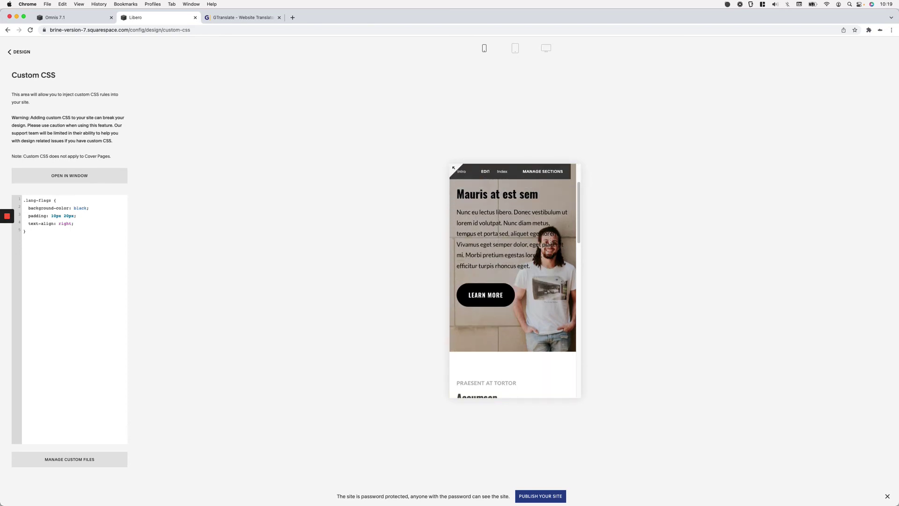
scroll(551, 242, up, 3)
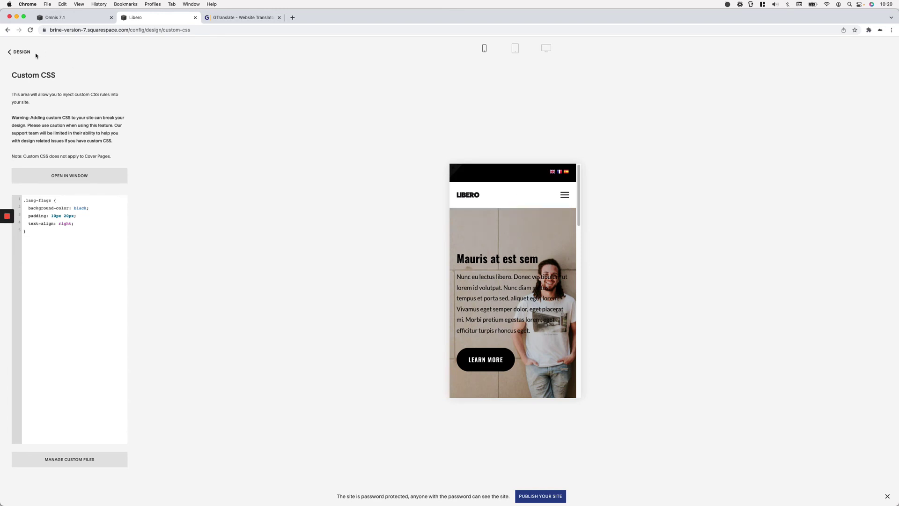
Enable Fixed Mobile Top in the Libero site's Site Styles and save the change
click(20, 52)
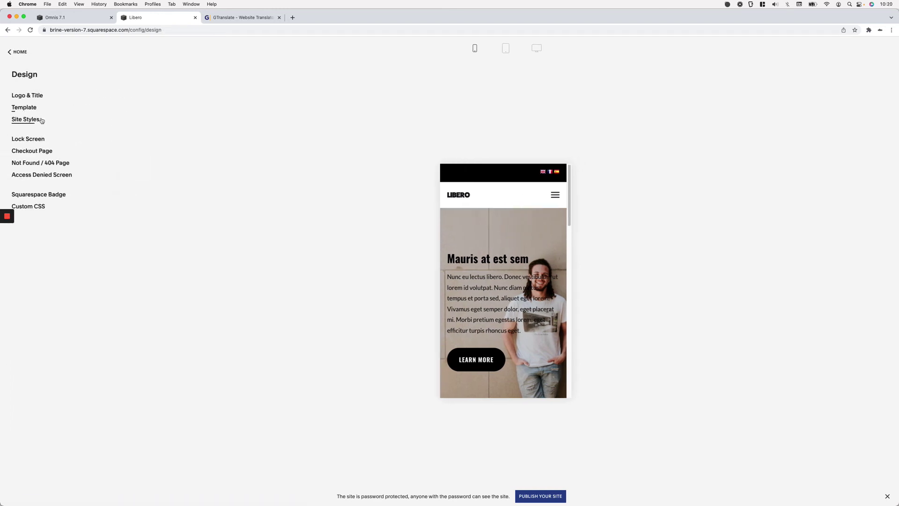
click(37, 119)
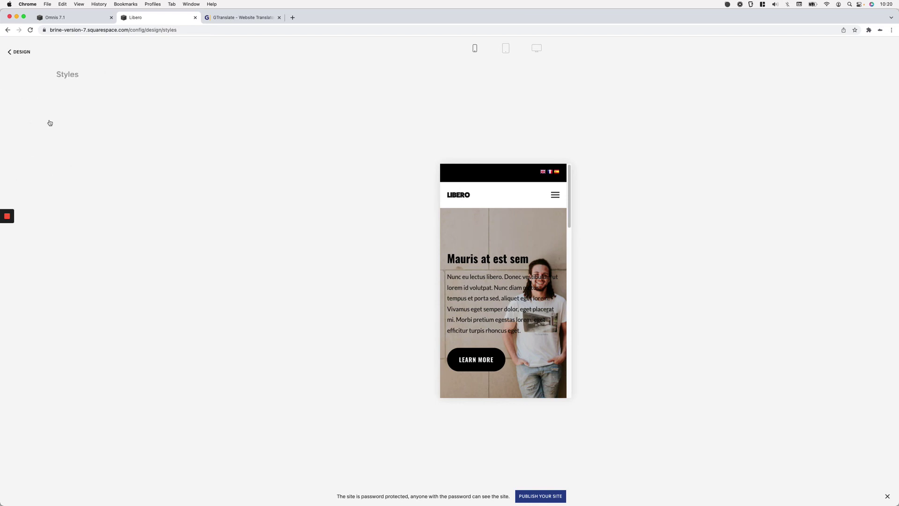
click(498, 198)
click(105, 165)
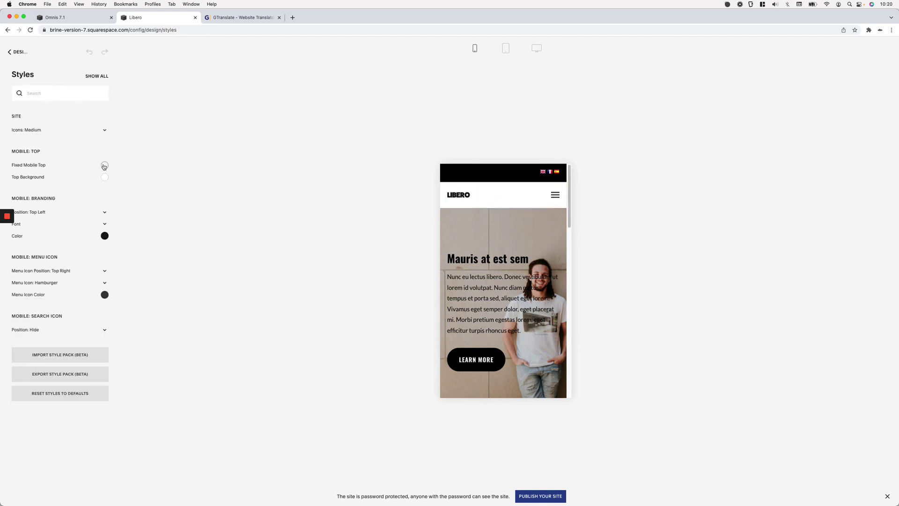
click(104, 165)
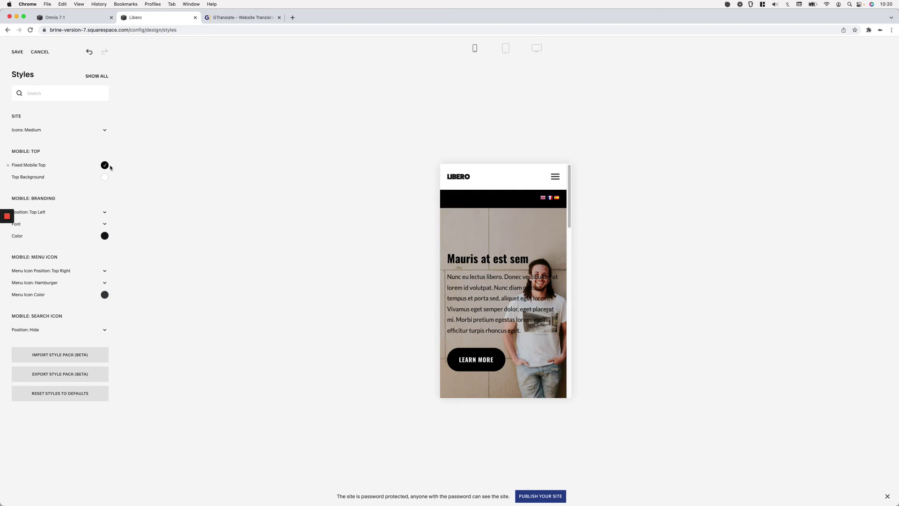
click(17, 53)
click(15, 52)
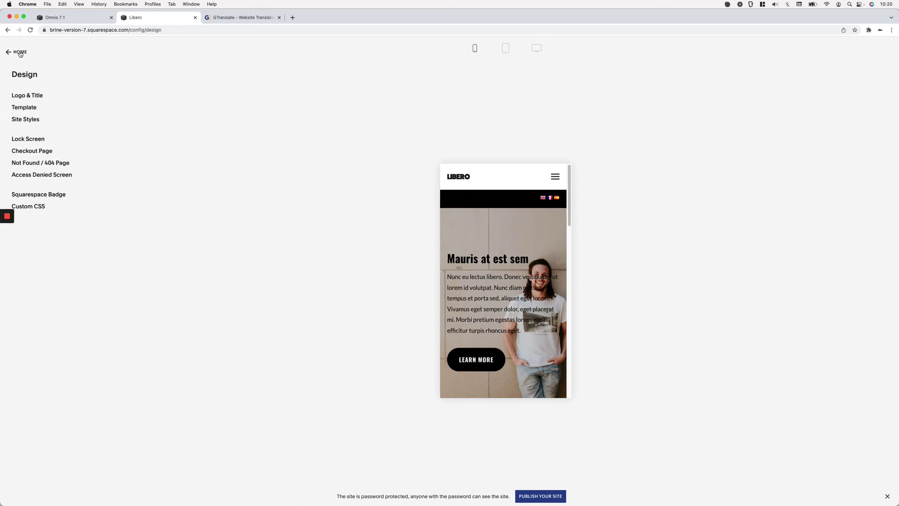
Reopen the Custom CSS editor and check how the flag bar and fixed mobile header behave while scrolling
click(43, 206)
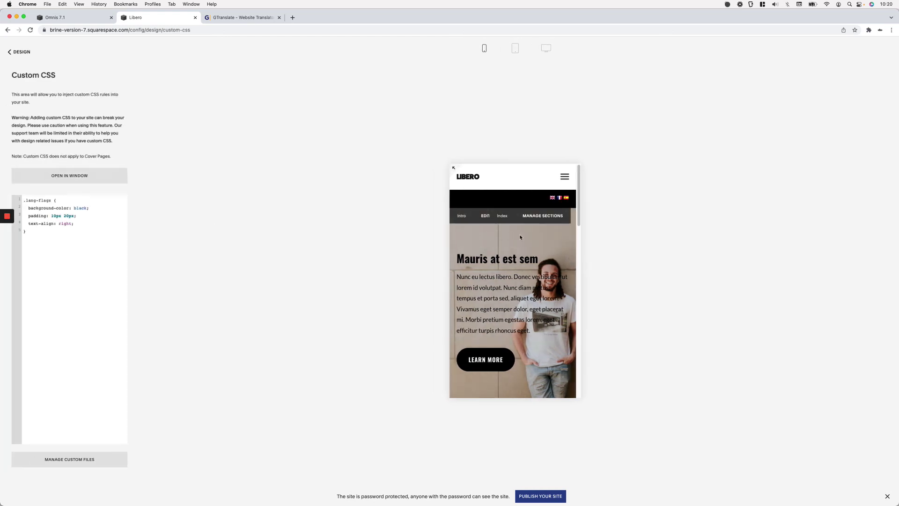
scroll(519, 229, down, 1)
scroll(520, 236, up, 2)
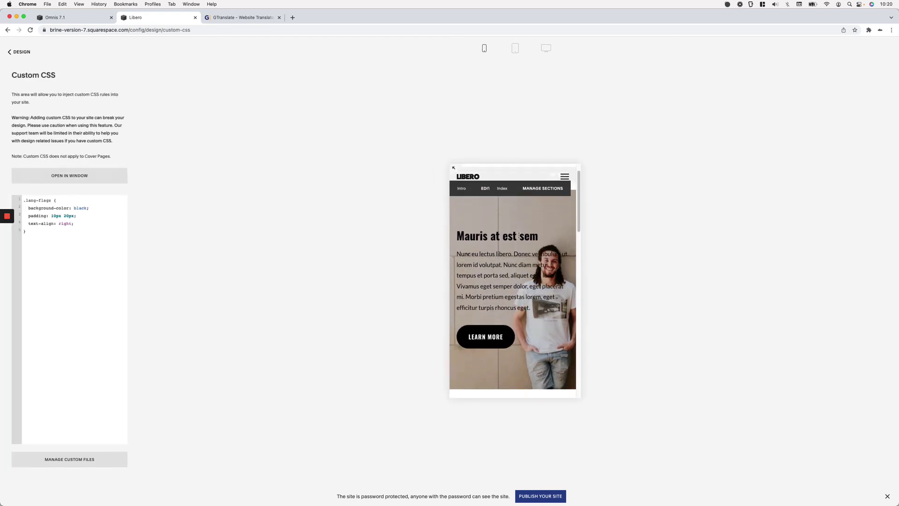
scroll(519, 238, down, 1)
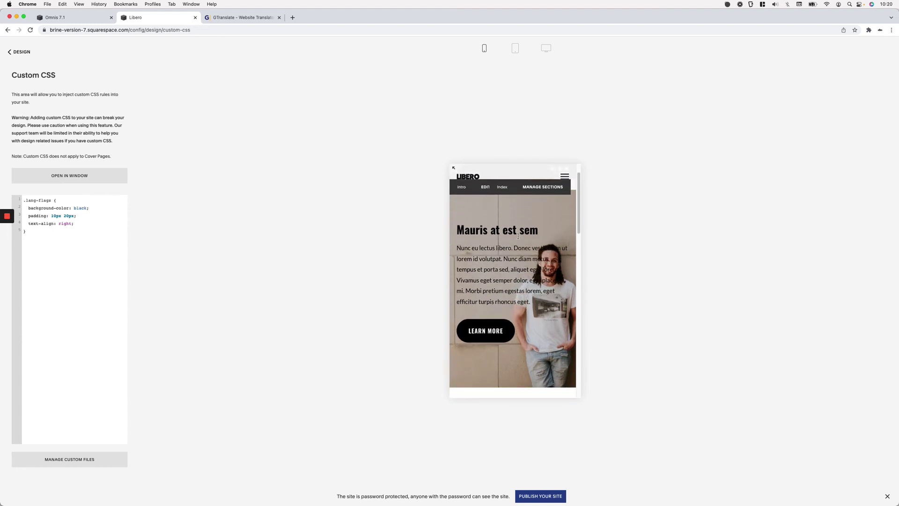
scroll(519, 237, up, 1)
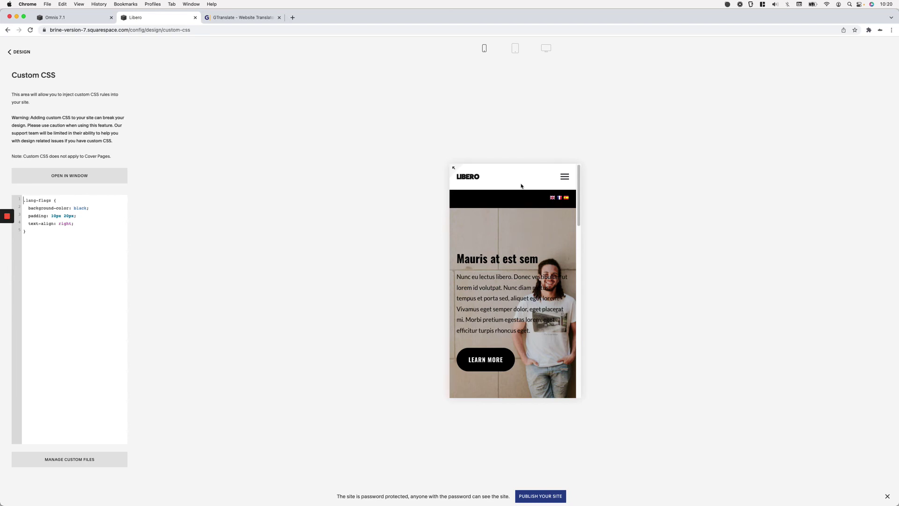
mouse_move(496, 195)
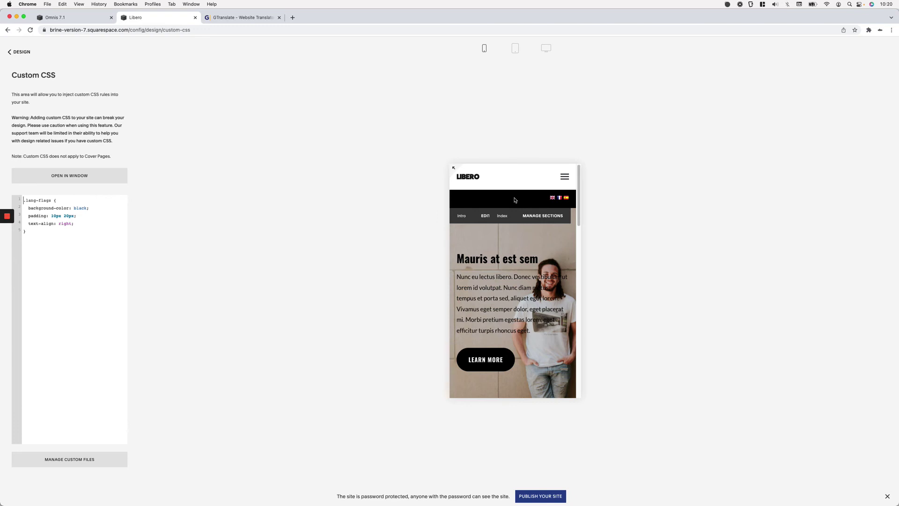
Insert two new lines after the .lang-flags rule in the custom CSS
click(71, 247)
key(Return)
key(Return)
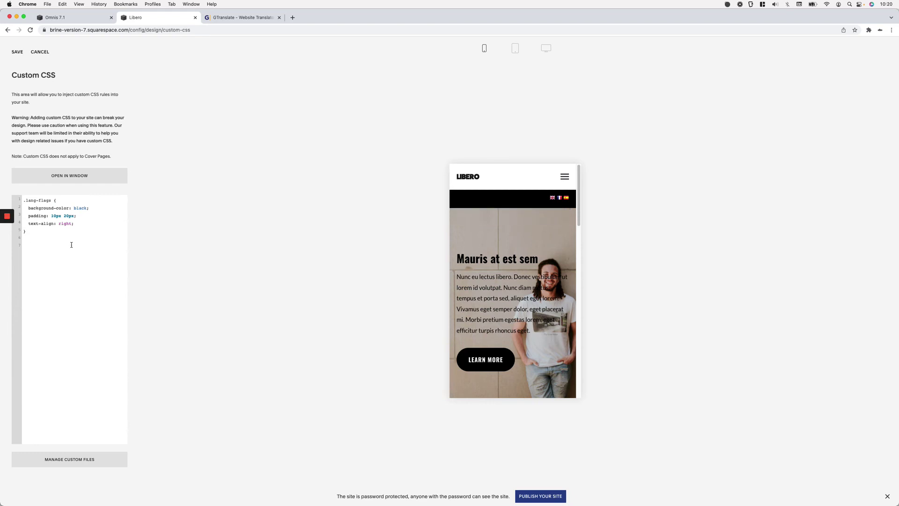
Inspect the mobile preview in DevTools, move the DevTools window beside the preview and select the page's body element
right_click(528, 229)
click(691, 326)
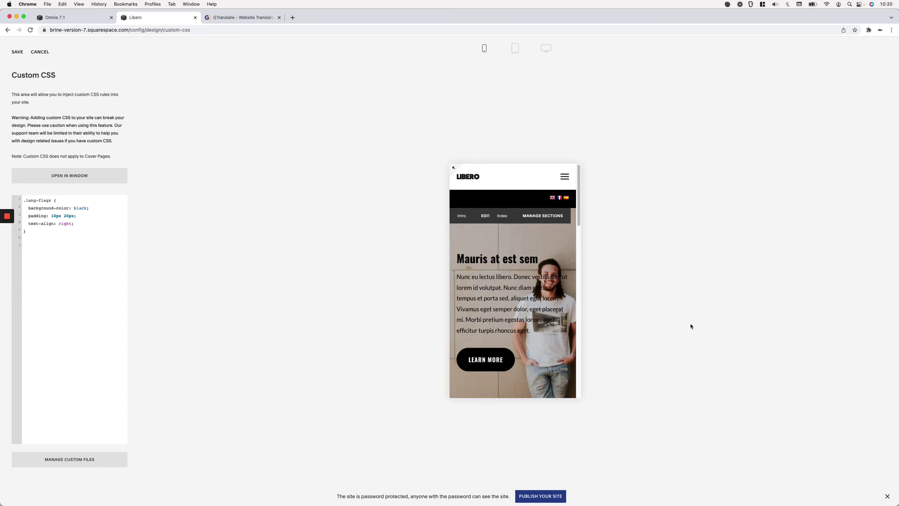
drag(698, 148, 316, 106)
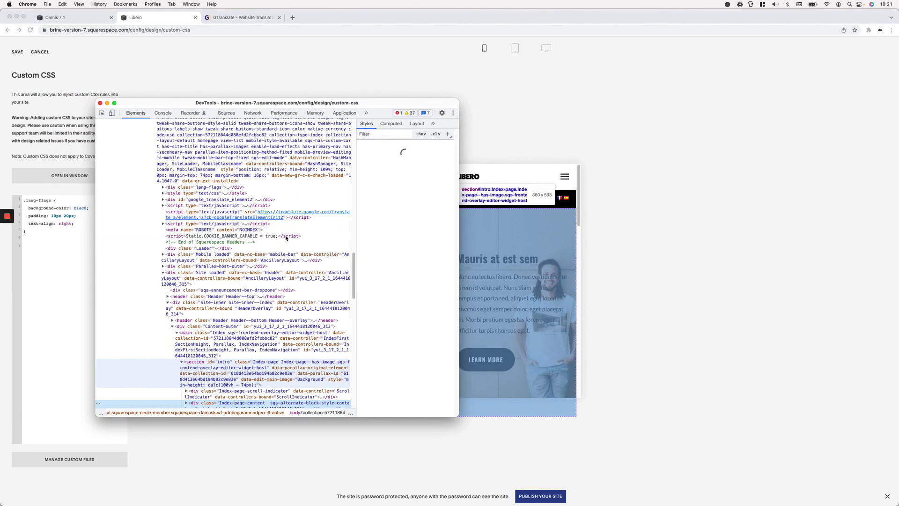
scroll(286, 238, up, 5)
click(299, 257)
Examine the body element's class list for the fixed mobile bar class and return to the custom CSS editor
scroll(300, 257, up, 3)
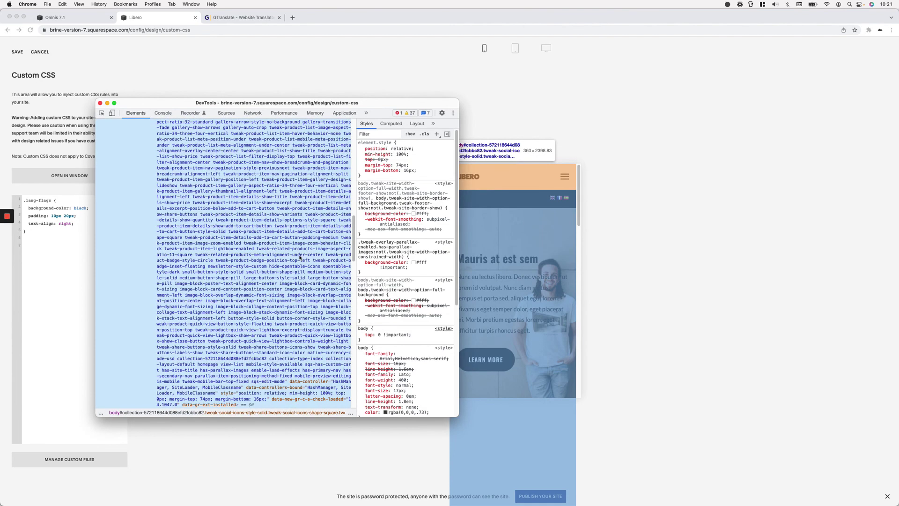
scroll(299, 257, down, 3)
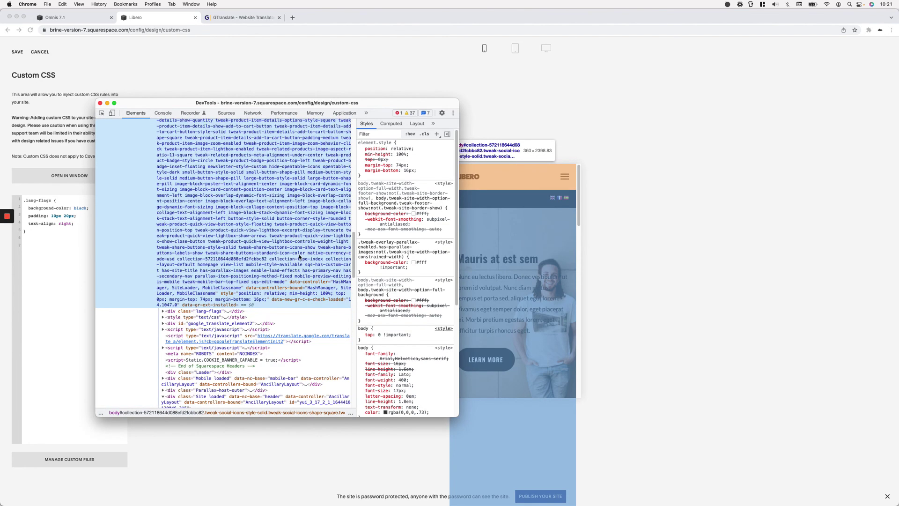
double_click(174, 284)
scroll(182, 290, down, 5)
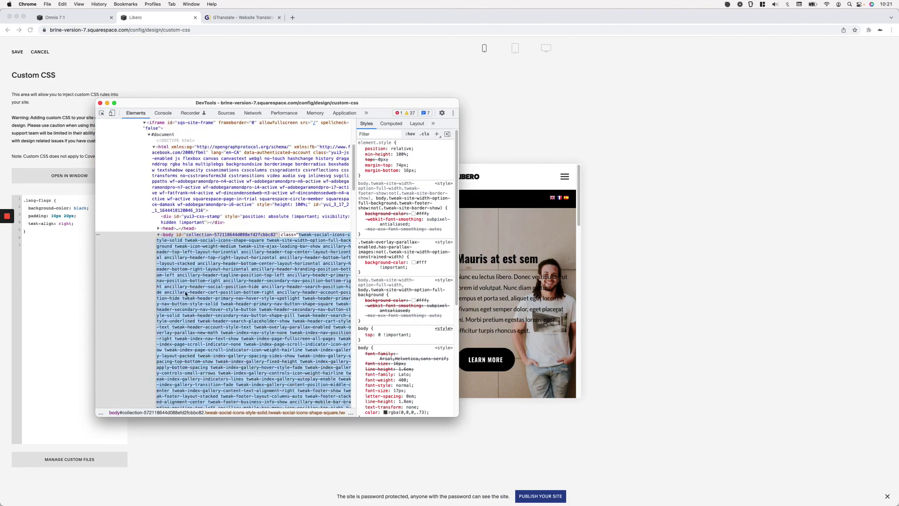
scroll(185, 294, down, 3)
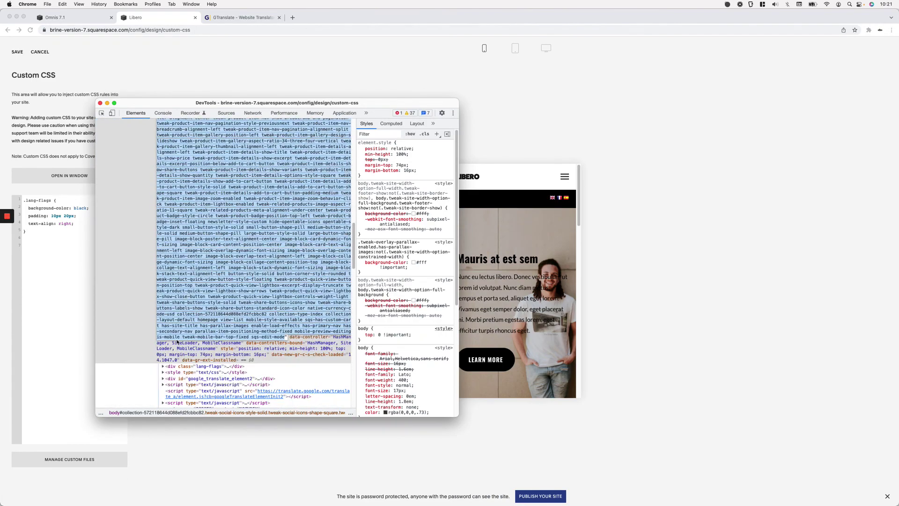
scroll(178, 342, up, 10)
scroll(178, 342, down, 5)
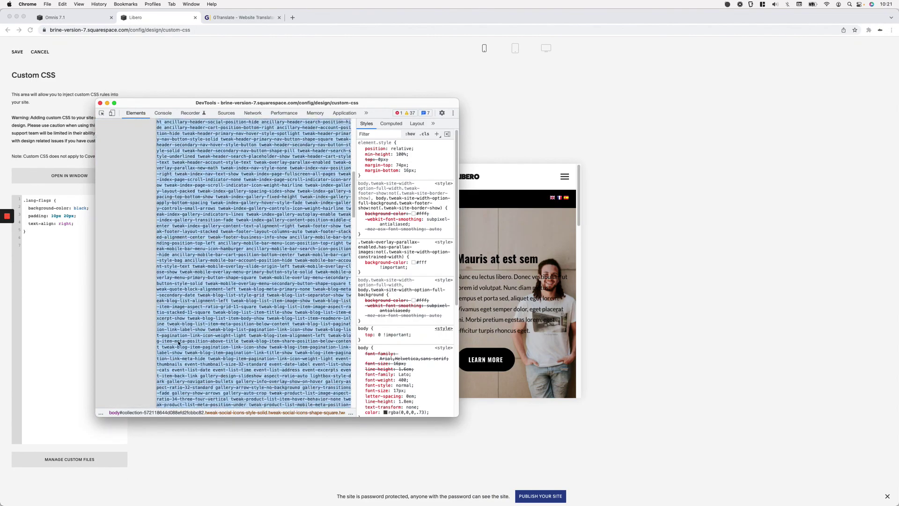
click(130, 342)
click(69, 260)
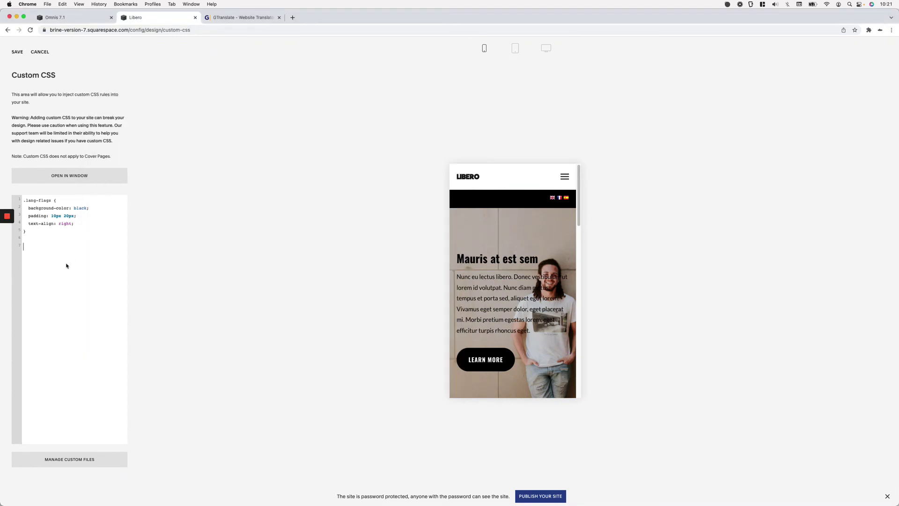
Add a body.is-mobile .lang-flags rule with position: fixed to the custom CSS
text(body.is-mobi)
key(BackSpace)
key(BackSpace)
key(BackSpace)
key(BackSpace)
text(mobile .lang-flags {)
key(Return)
text(position: fi)
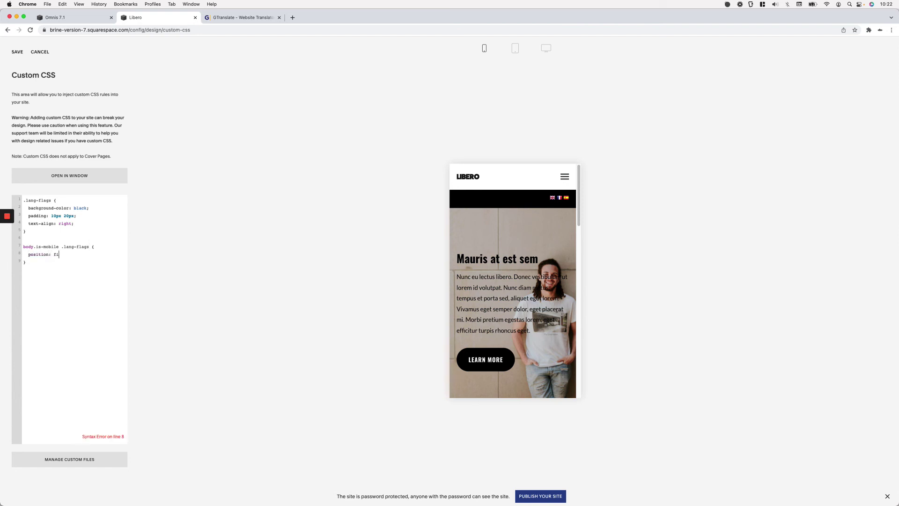
text(xed;)
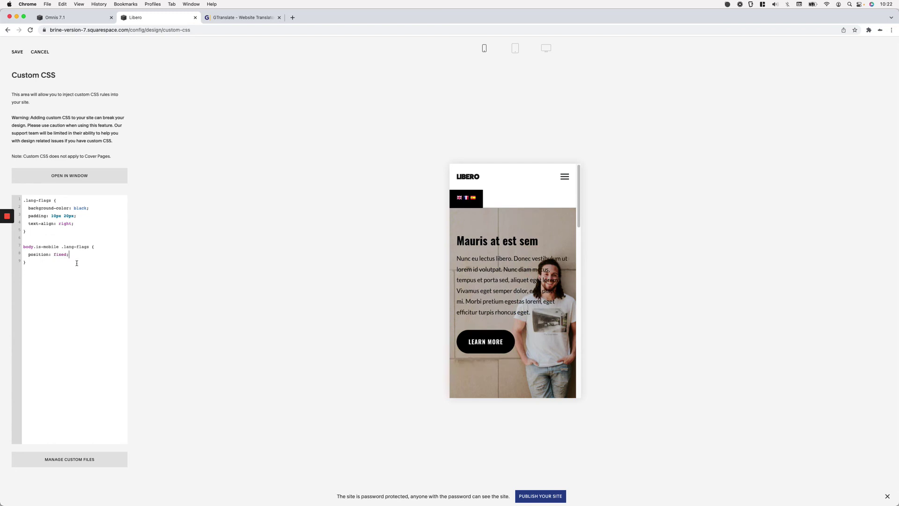
Add width: 100%, box-sizing: border-box and top: 0 to the body.is-mobile .lang-flags rule
key(Return)
text(width: 100%;)
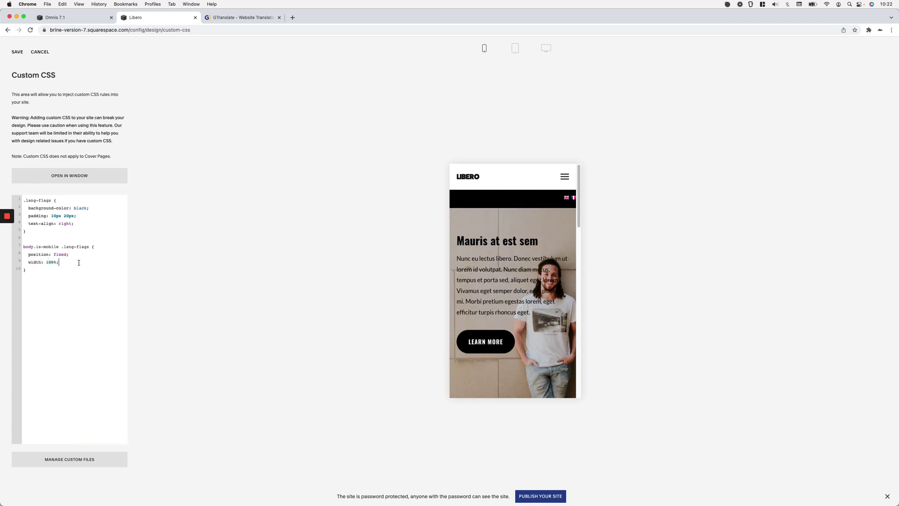
click(99, 247)
key(Return)
text(box-si)
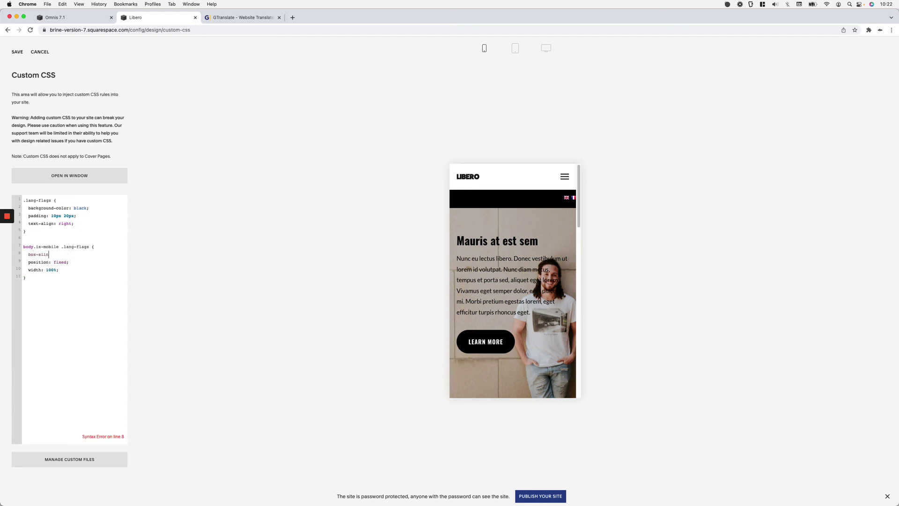
text(zing: border-box;)
key(Return)
text(top: 0;)
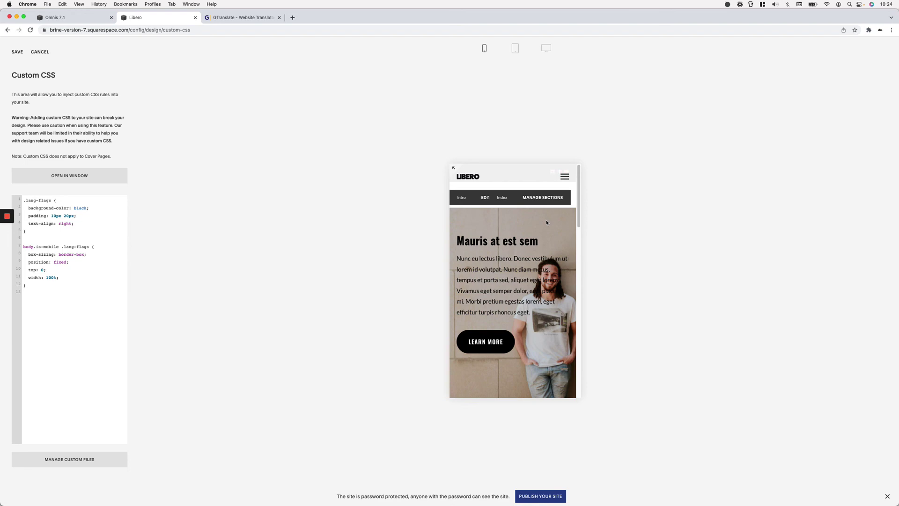
Inspect the mobile header bar in DevTools and copy its .tweak-mobile-bar-top-fixed .Mobile-bar--top selector
right_click(534, 182)
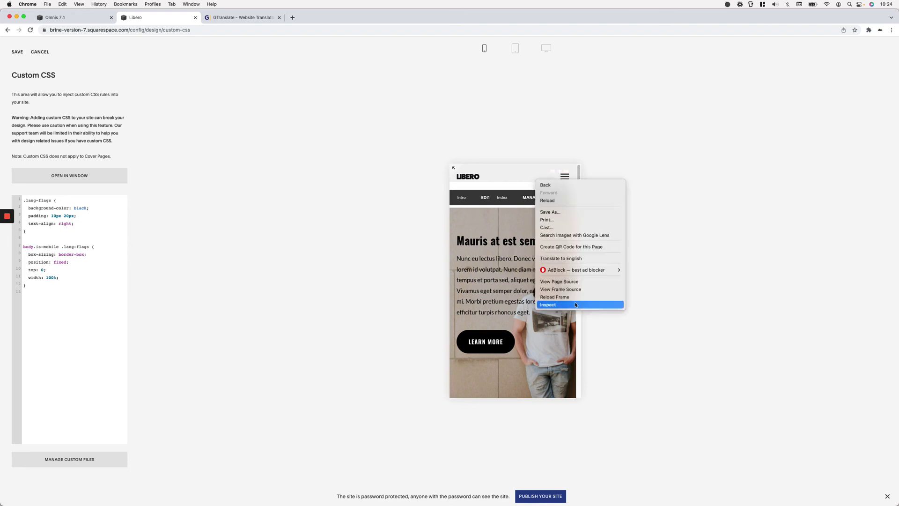
click(548, 304)
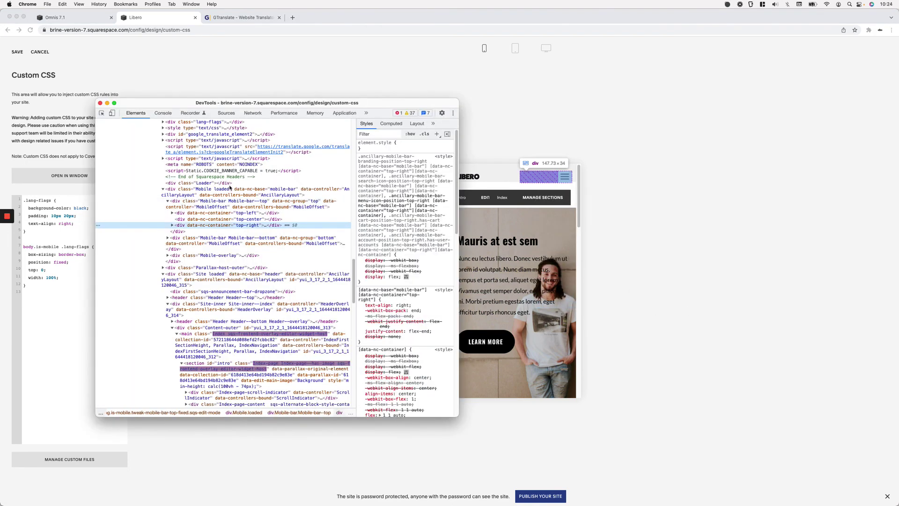
click(227, 202)
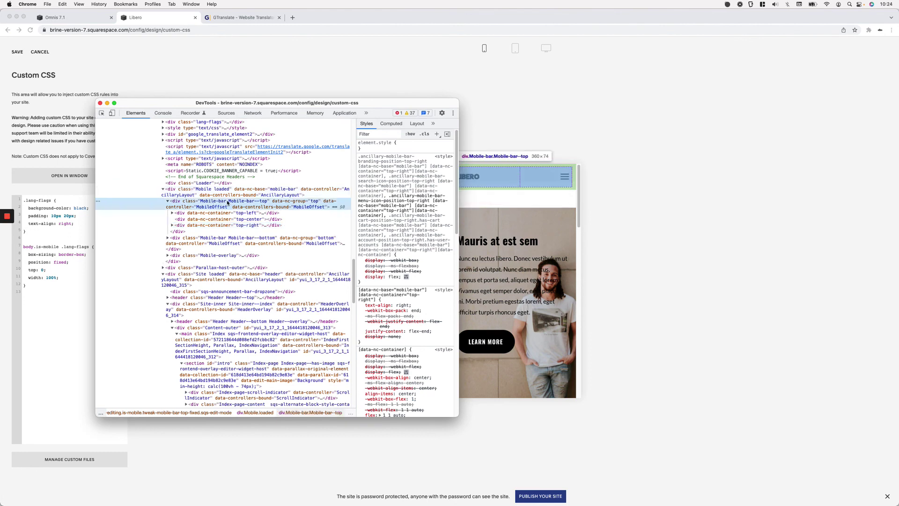
click(167, 201)
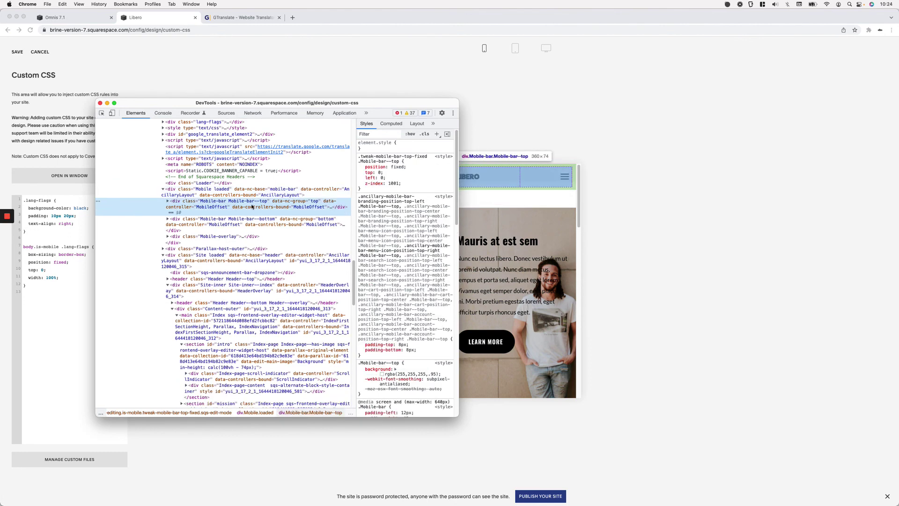
click(387, 157)
key(super+c)
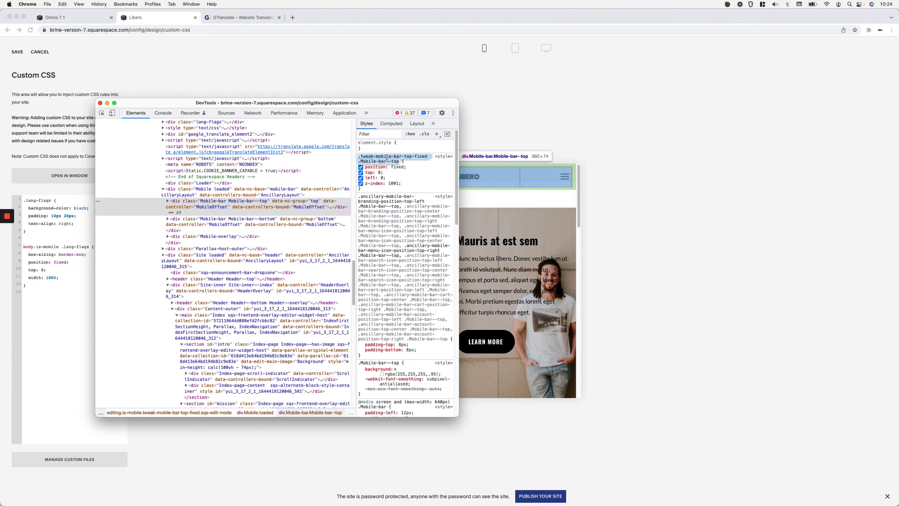
Add a rule for the copied mobile bar selector with top: 40px and save the custom CSS
click(61, 322)
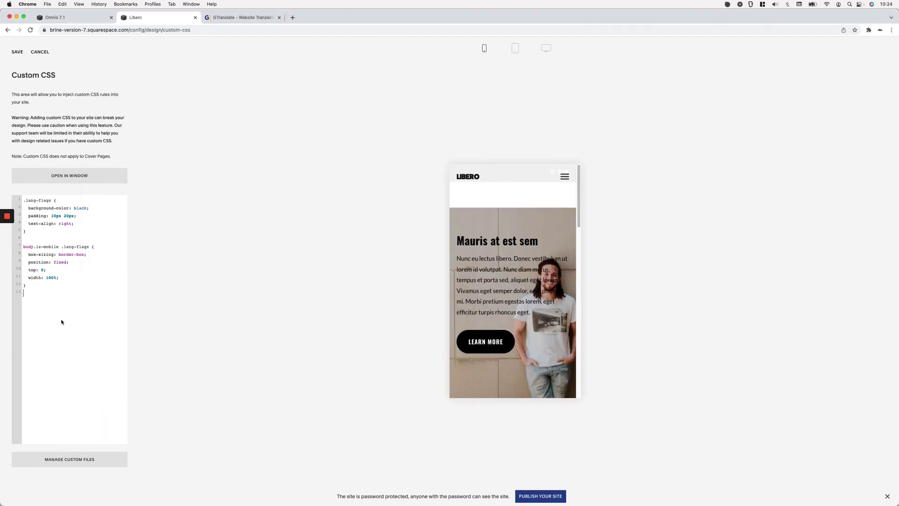
key(super+v)
text({)
key(Return)
text(top: 40px;)
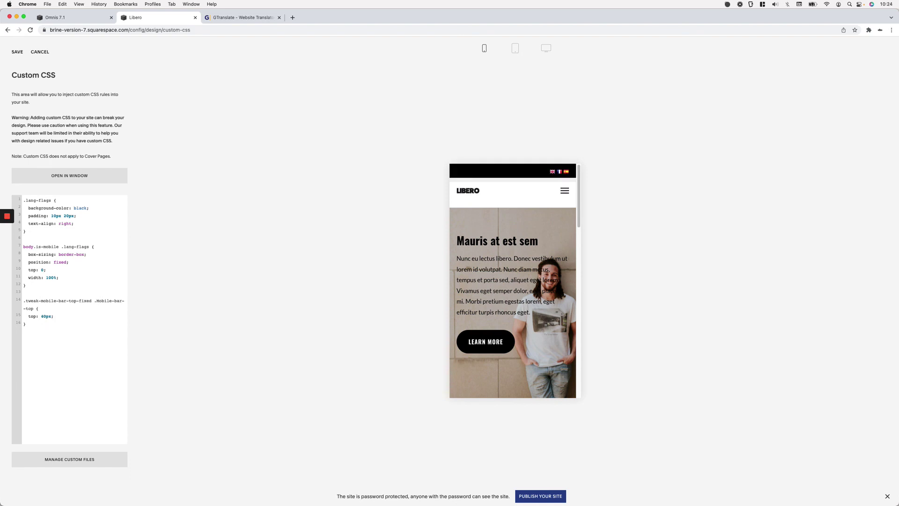
click(21, 52)
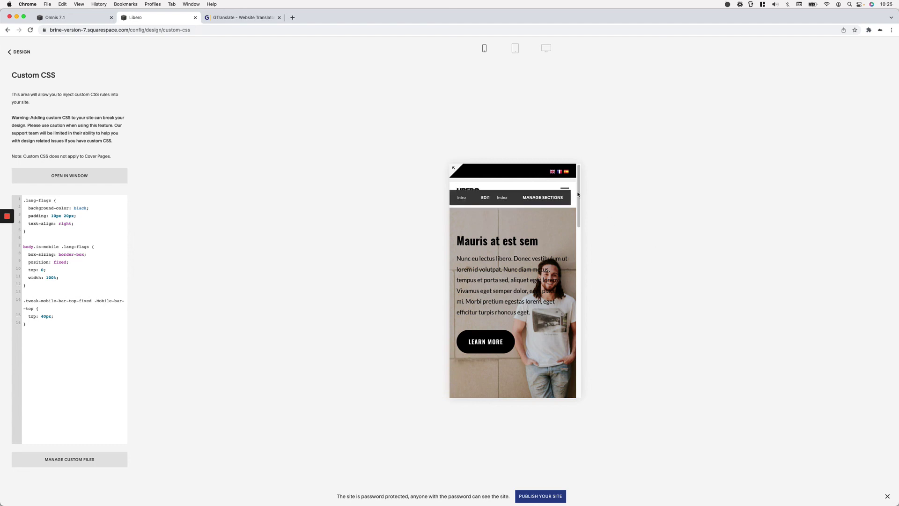
Inspect the flag bar's height, set the mobile bar's top offset to 51.98px and check how the preview scrolls
right_click(539, 173)
click(564, 298)
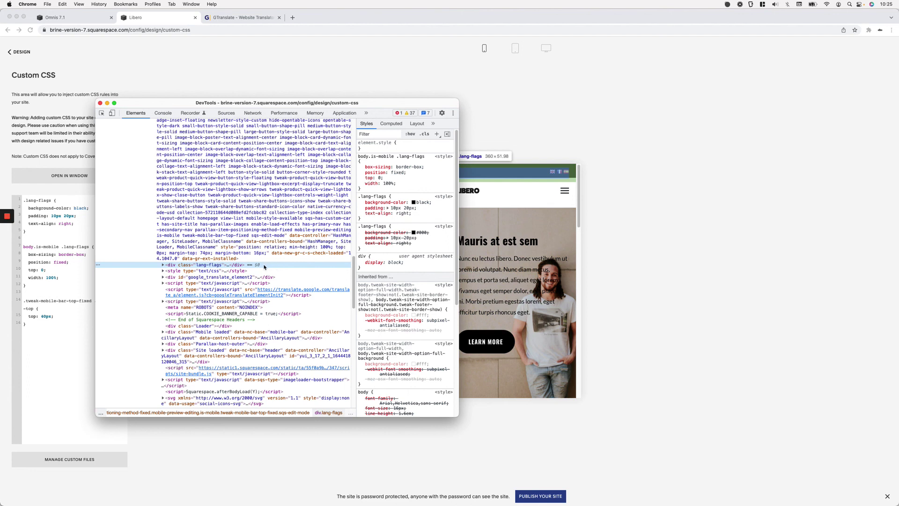
click(54, 310)
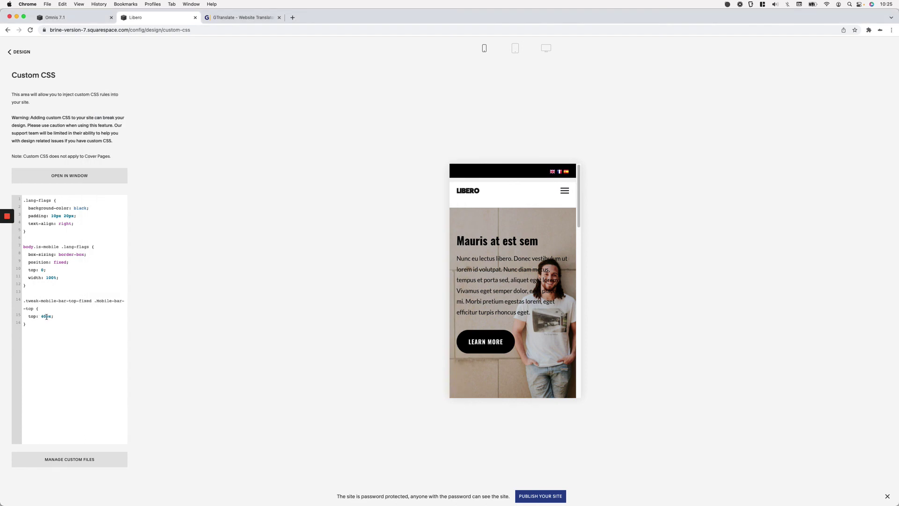
drag(47, 317, 44, 317)
text(51.98)
scroll(549, 244, down, 5)
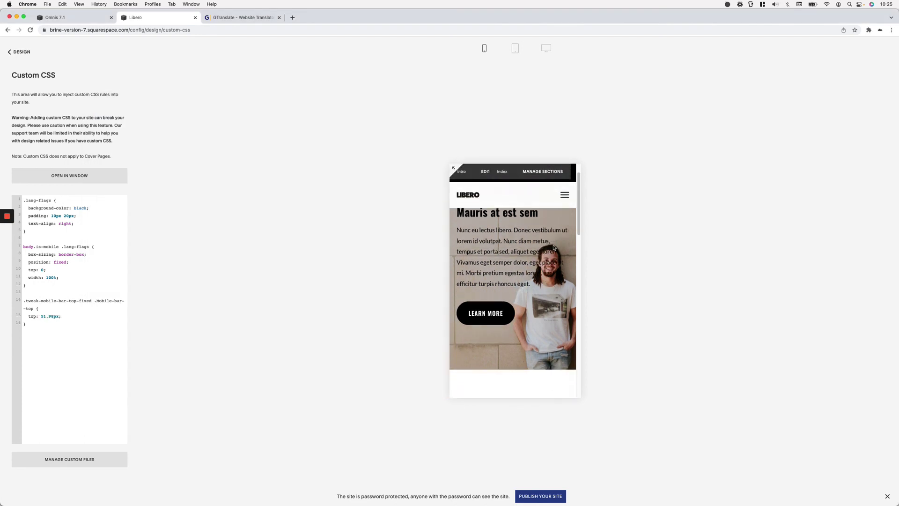
scroll(554, 247, down, 10)
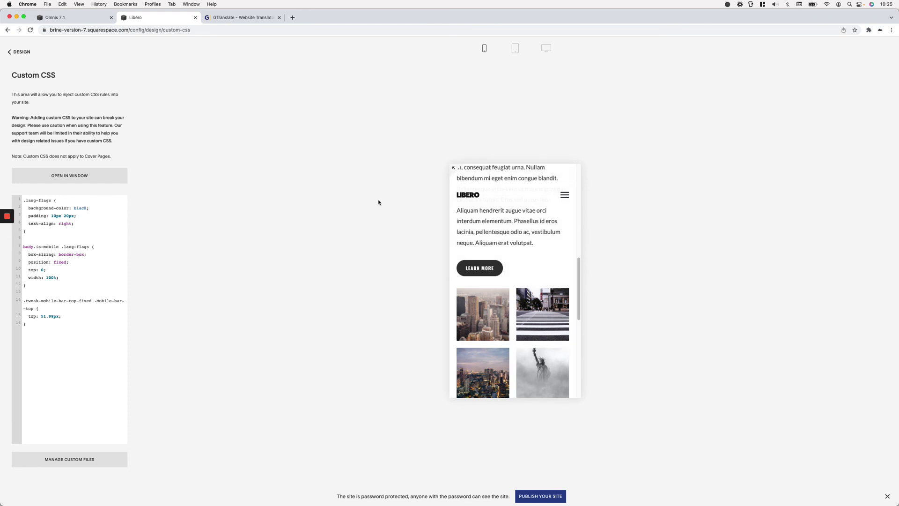
Add z-index: 20 to the body.is-mobile .lang-flags rule, save it and check the flag bar while scrolling
click(60, 277)
key(Return)
text(z-index: )
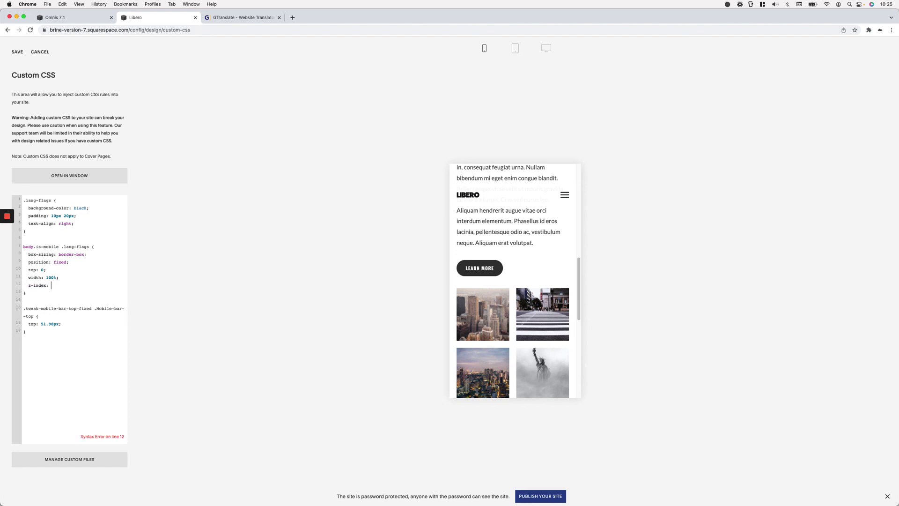
text(20;)
click(17, 51)
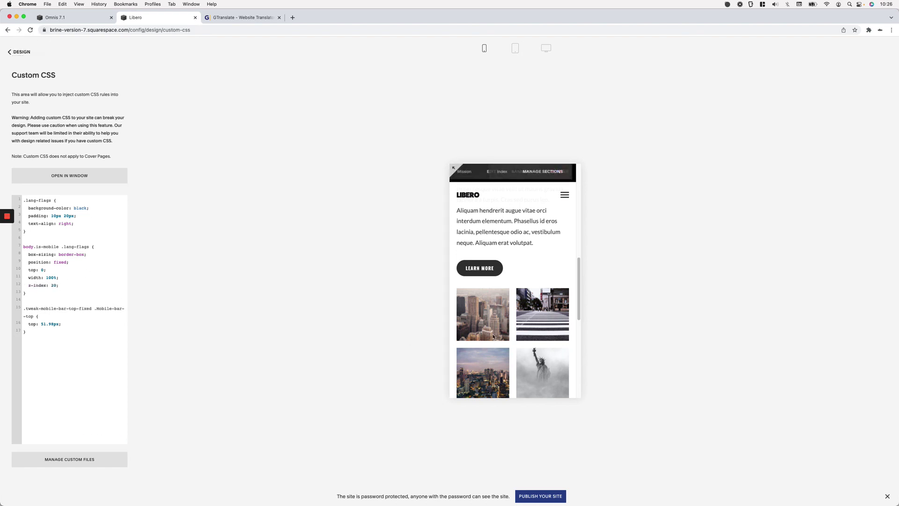
scroll(554, 261, down, 10)
scroll(549, 261, up, 15)
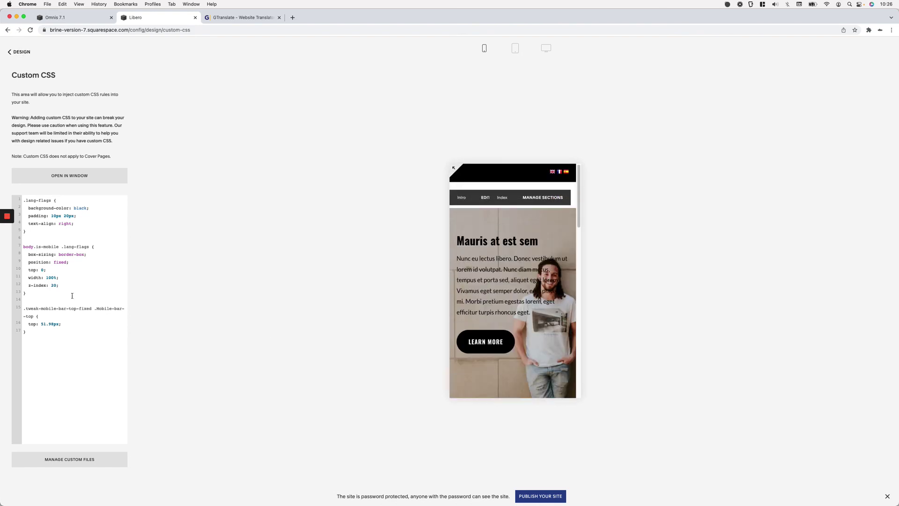
Change the mobile flag bar's z-index to 90, save the CSS and check the preview while scrolling
drag(50, 285, 54, 285)
text(9)
click(17, 51)
scroll(565, 246, down, 1)
scroll(565, 246, down, 15)
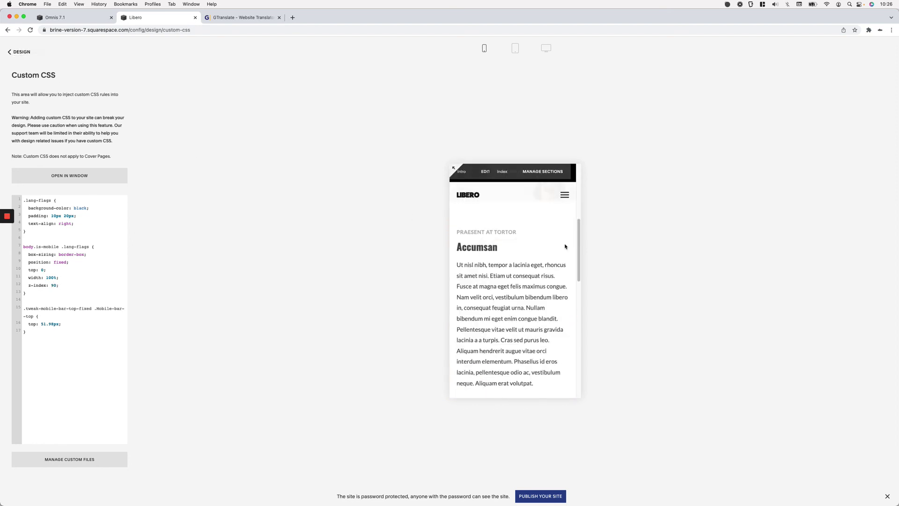
scroll(565, 247, up, 15)
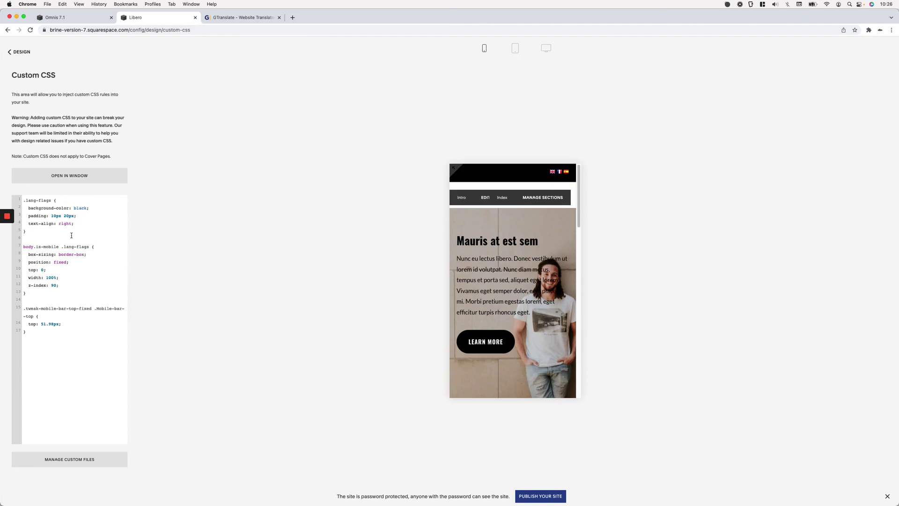
Review the body.is-mobile selector and check the flag bar in the tablet and desktop previews
drag(59, 246, 22, 246)
click(64, 246)
click(514, 48)
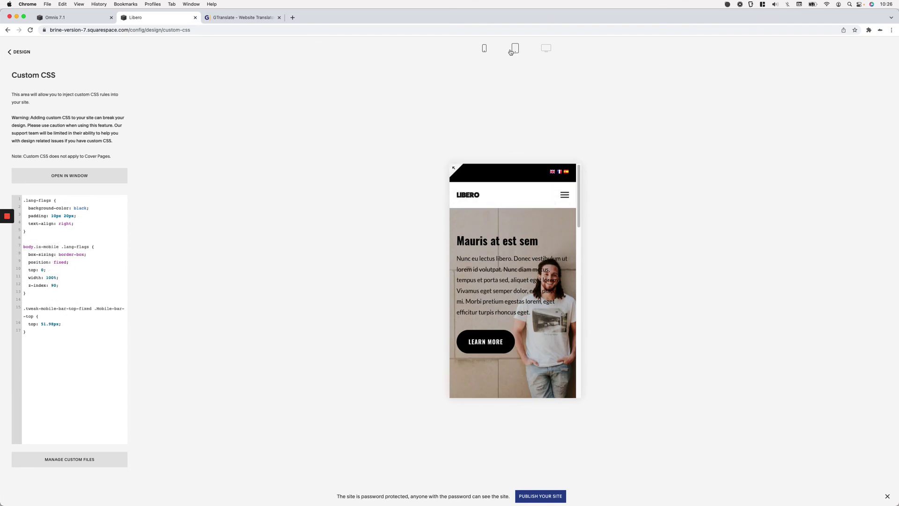
scroll(580, 198, down, 2)
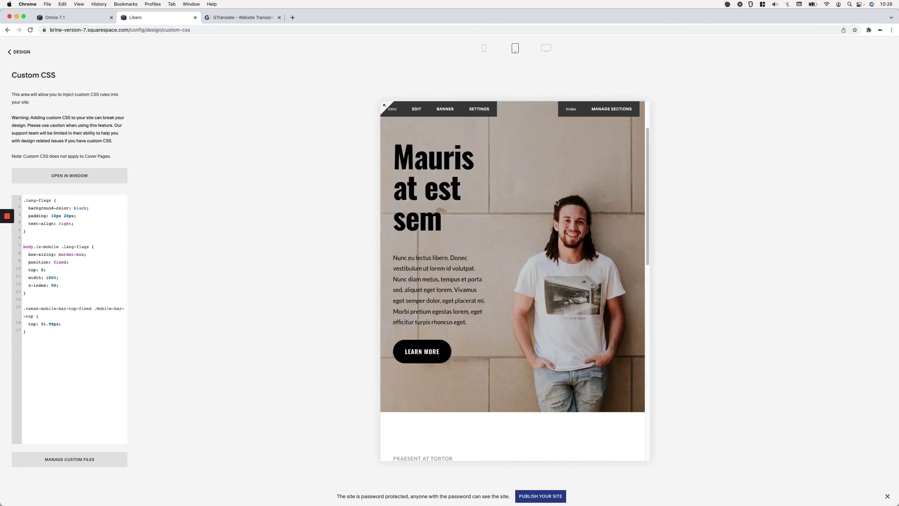
scroll(556, 202, up, 2)
scroll(556, 203, down, 3)
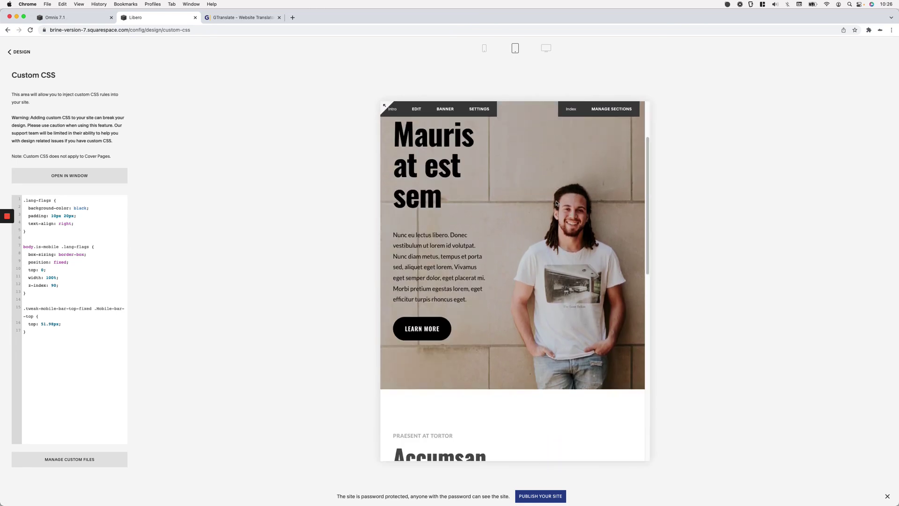
scroll(556, 204, up, 3)
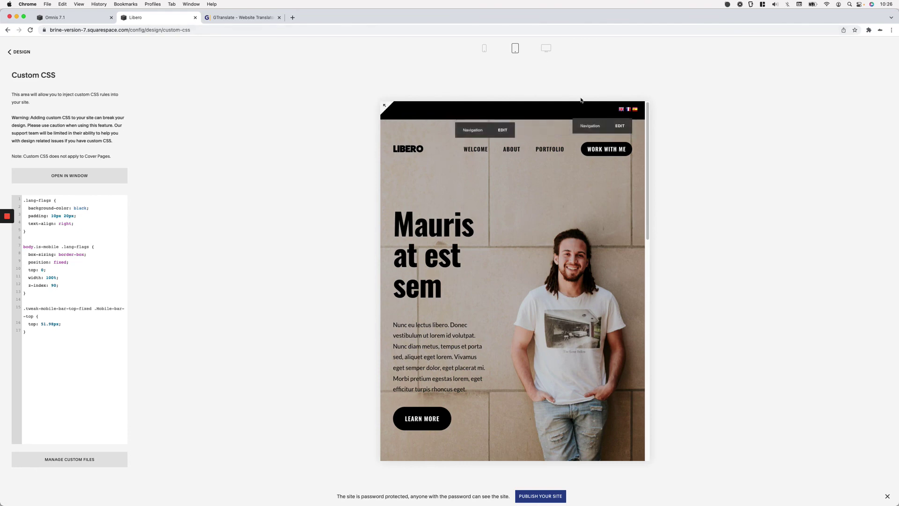
scroll(577, 221, down, 4)
scroll(577, 221, up, 4)
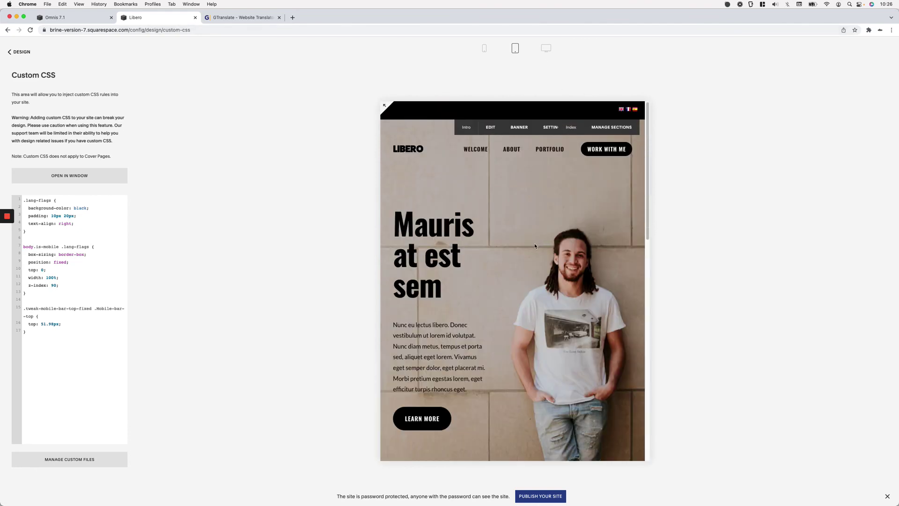
click(546, 48)
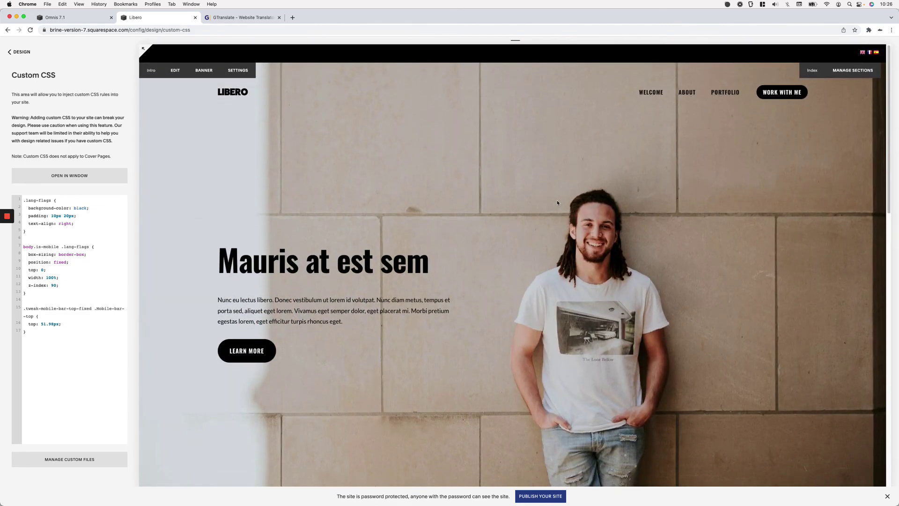